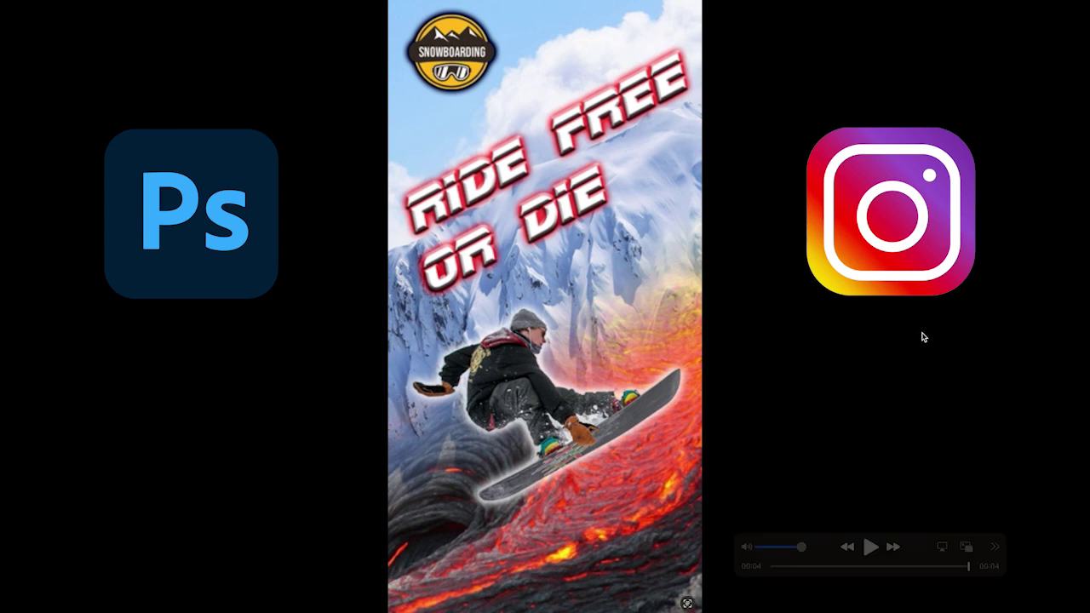
Step: Replay the finished 'RIDE FREE OR DIE' vertical ad preview from the start
left_click(869, 548)
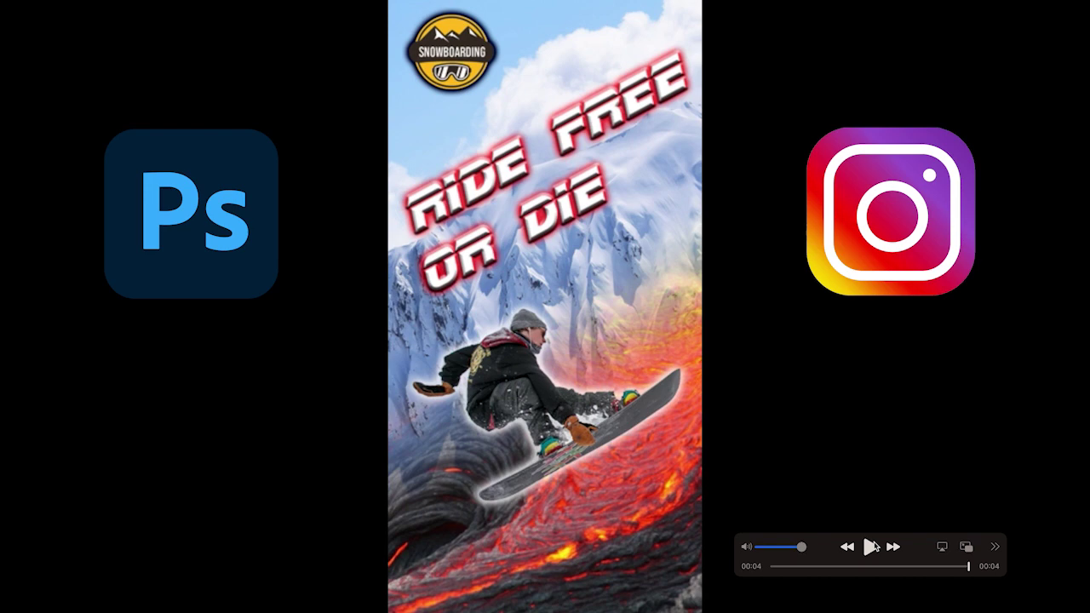
key("space")
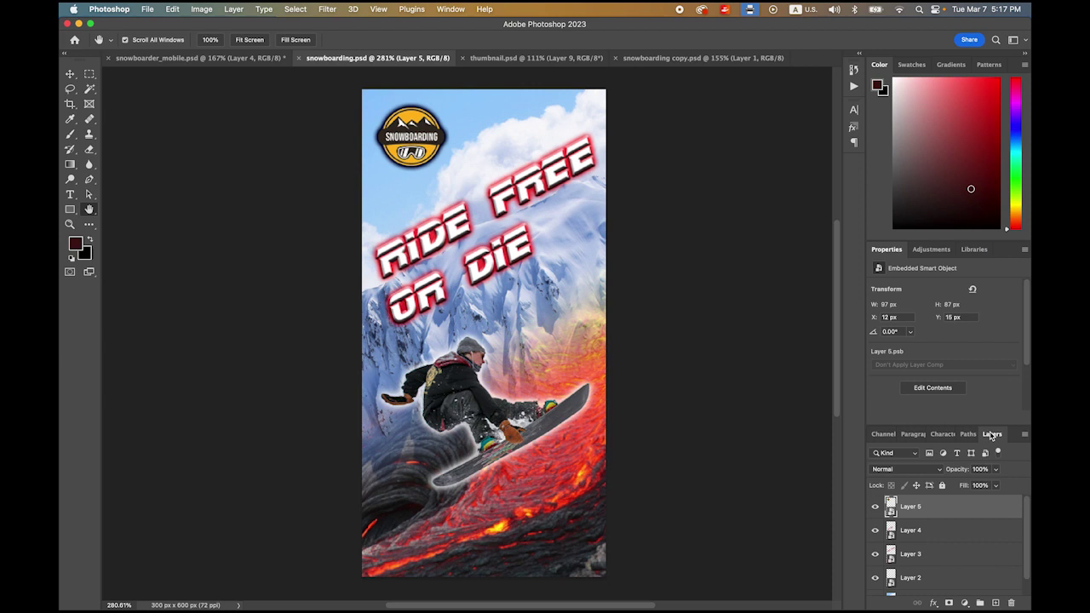
left_click_drag(992, 434, 673, 124)
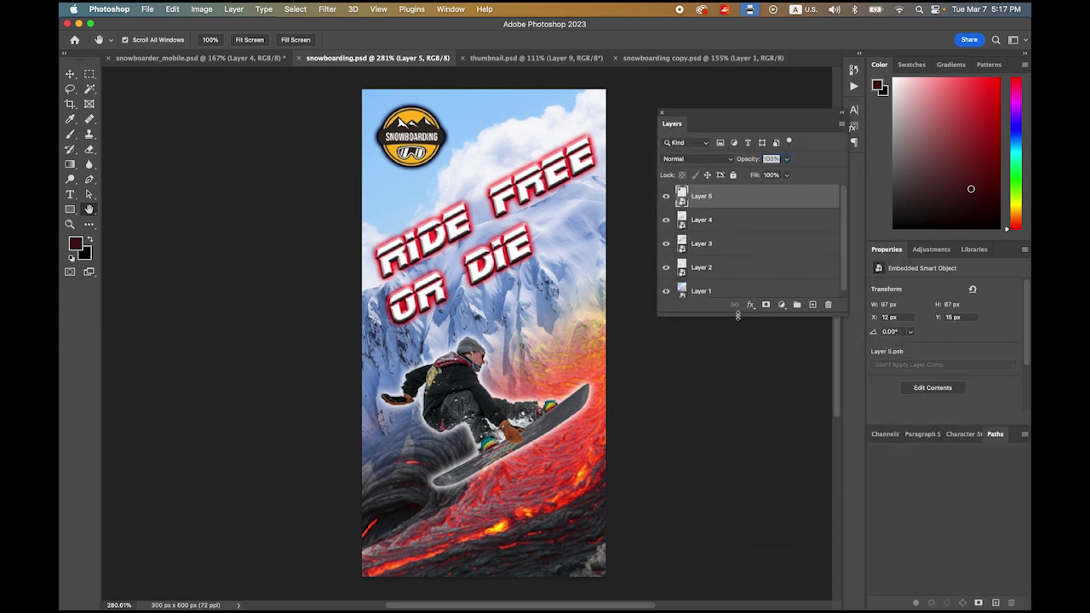
left_click_drag(746, 317, 745, 397)
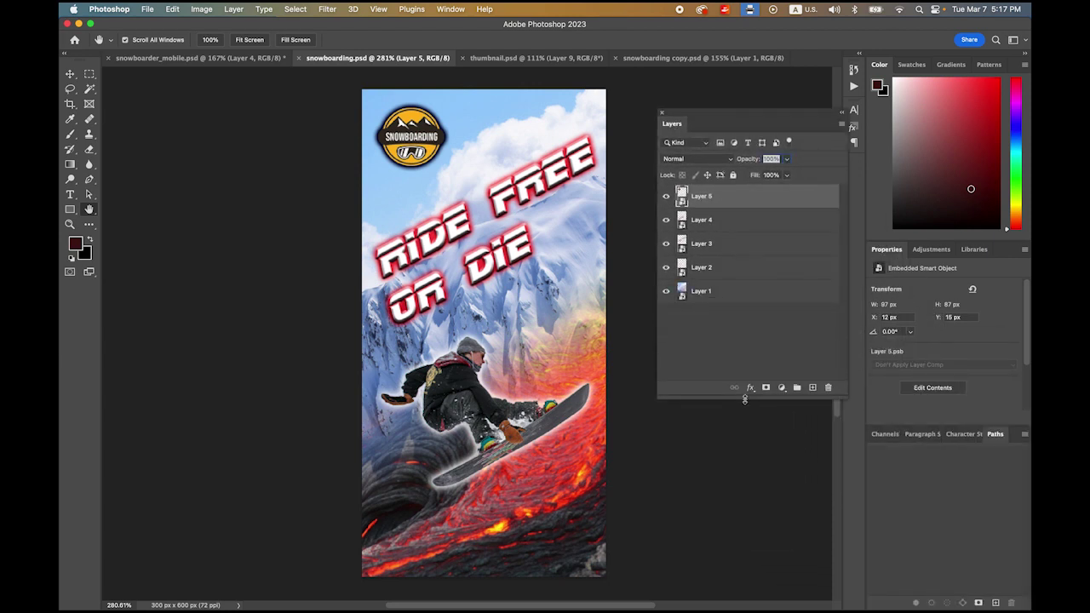
left_click(742, 296)
left_click(737, 268)
left_click(737, 242)
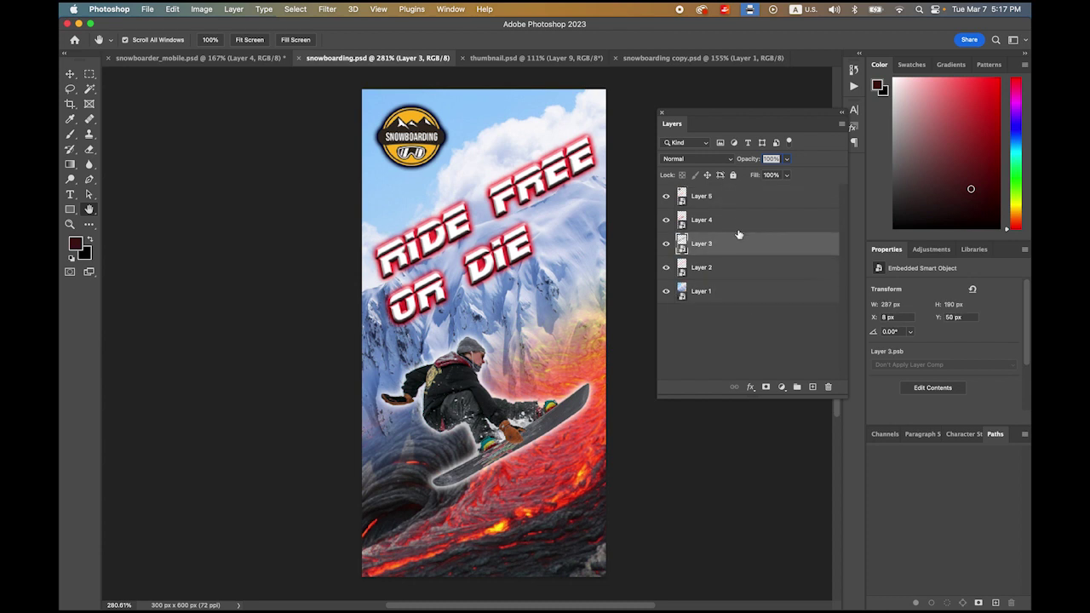
left_click(738, 219)
left_click(737, 197)
left_click_drag(720, 115, 948, 436)
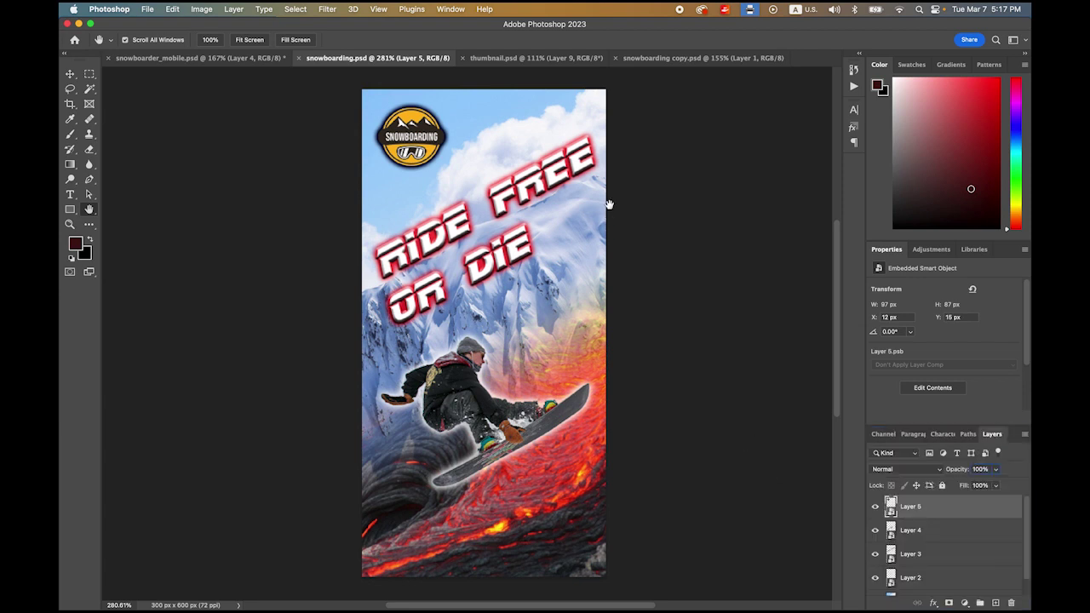
Step: Create a video timeline from the Timeline panel and fit the whole 300×600 ad in the window
left_click(451, 9)
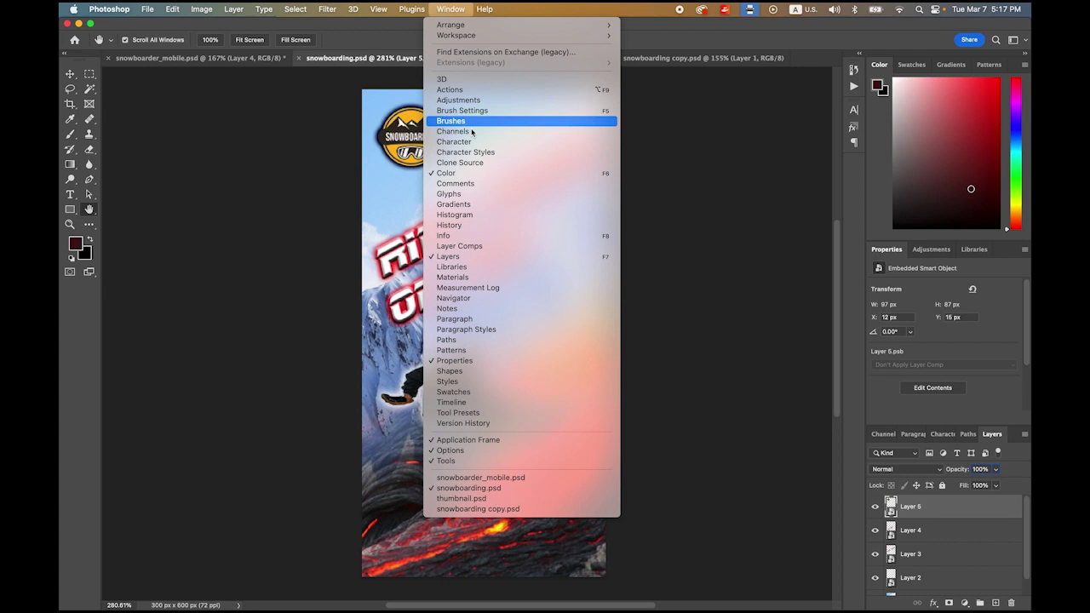
left_click(525, 402)
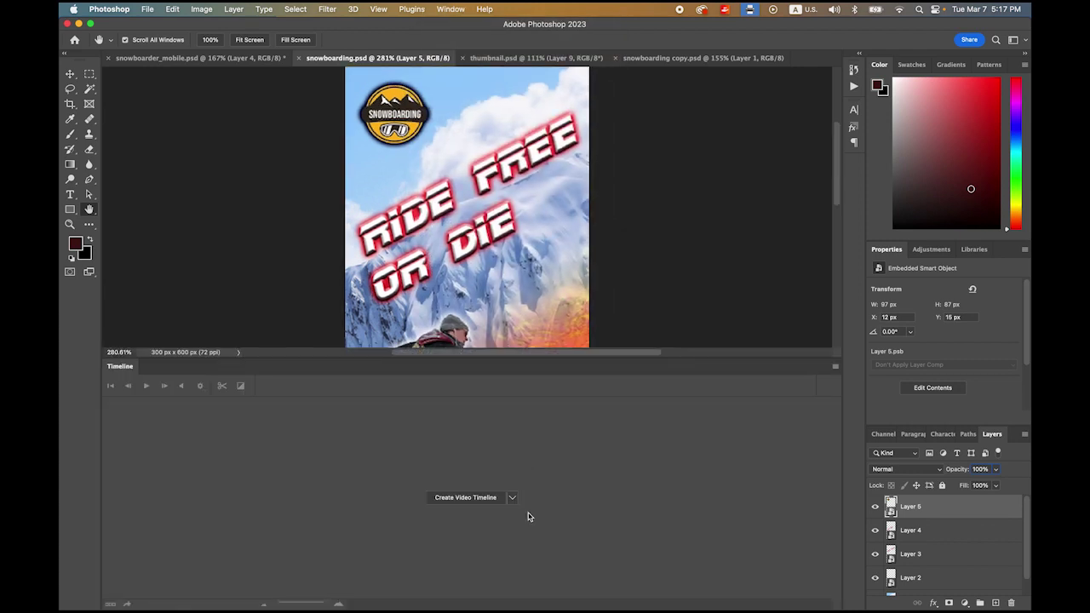
left_click(513, 498)
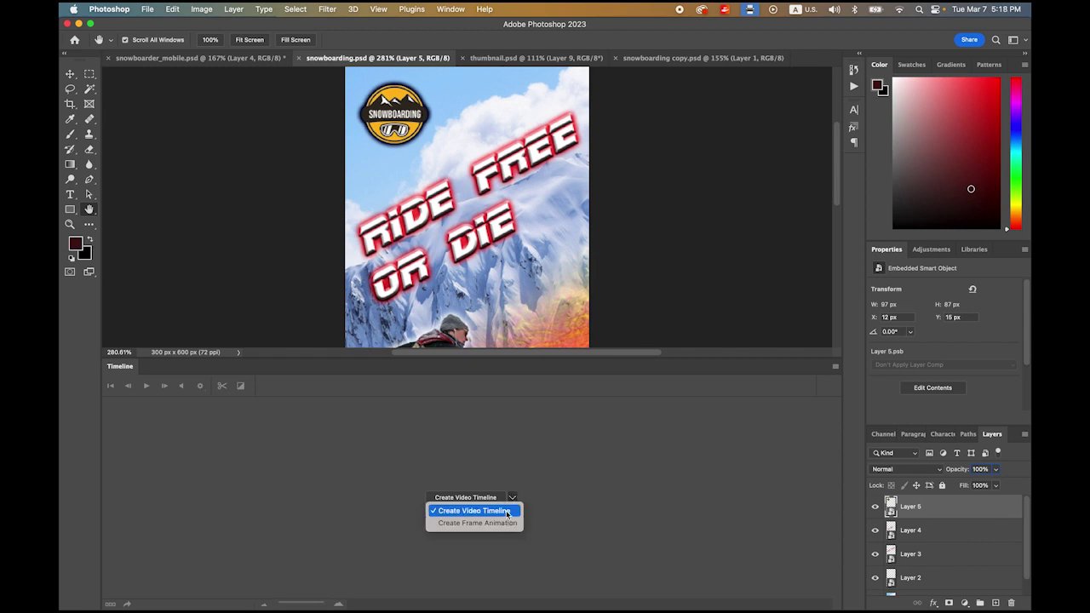
left_click(508, 515)
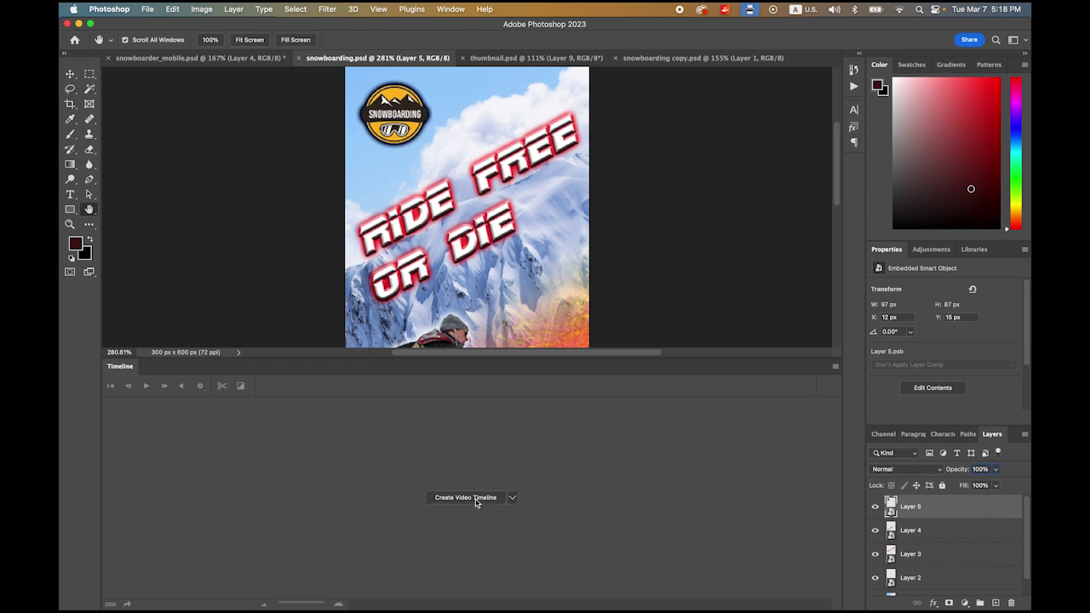
left_click(476, 498)
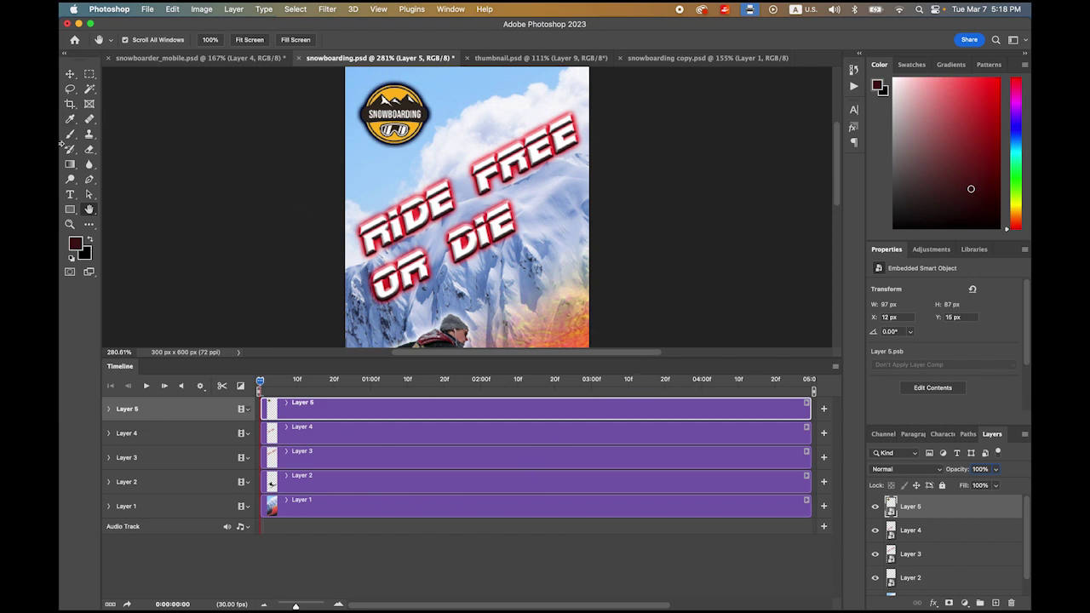
double_click(90, 210)
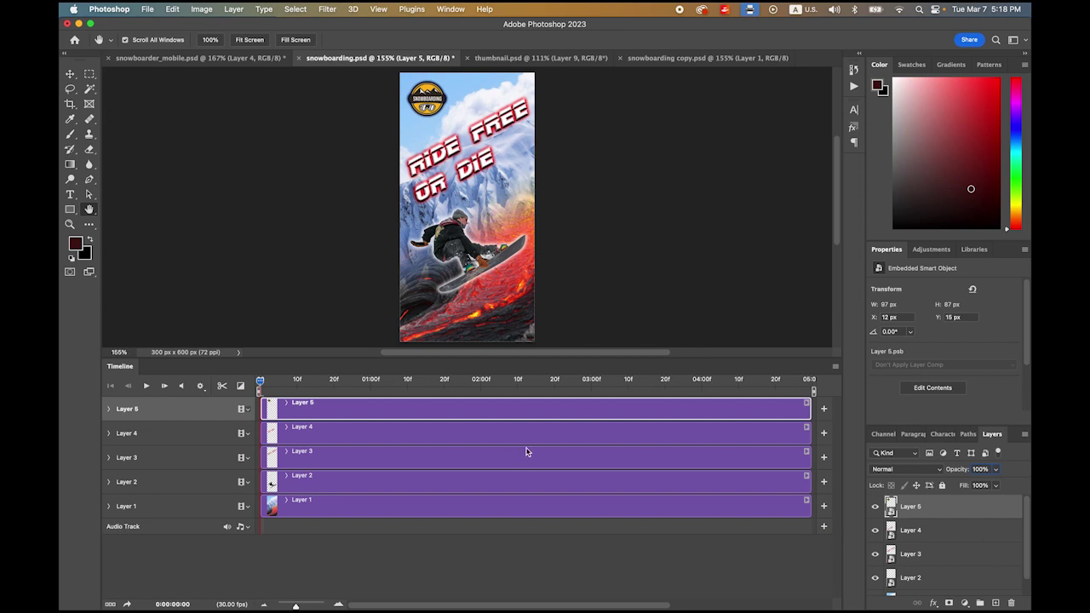
Step: Select the Layer 1 background, expand its track and enable Transform keyframing
left_click(163, 509)
left_click(874, 584)
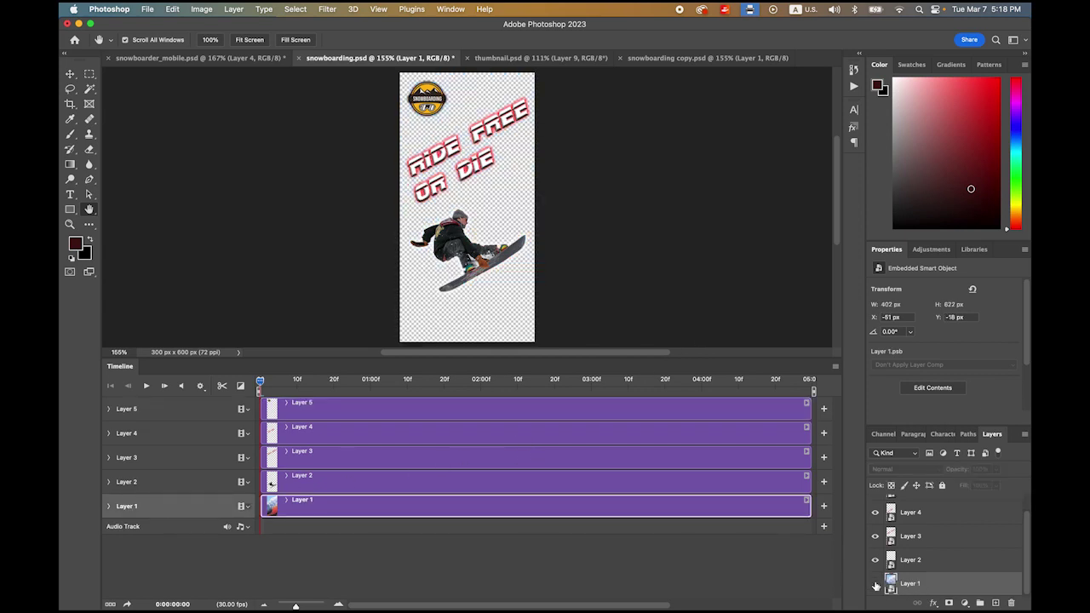
left_click(875, 584)
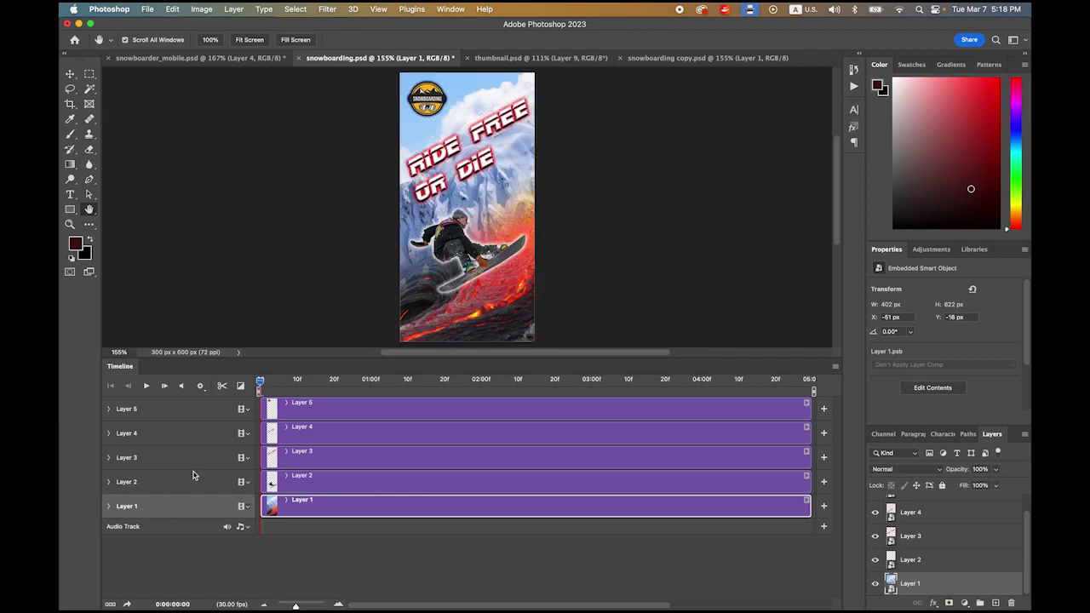
left_click(109, 509)
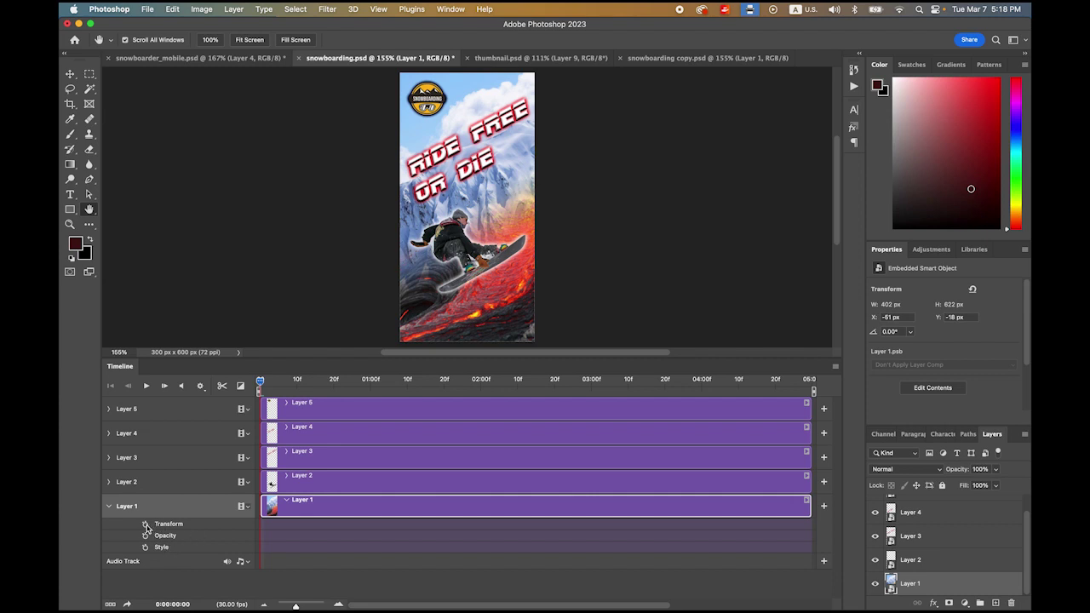
mouse_move(260, 380)
left_mouse_down()
mouse_move(271, 380)
mouse_move(260, 383)
left_mouse_up()
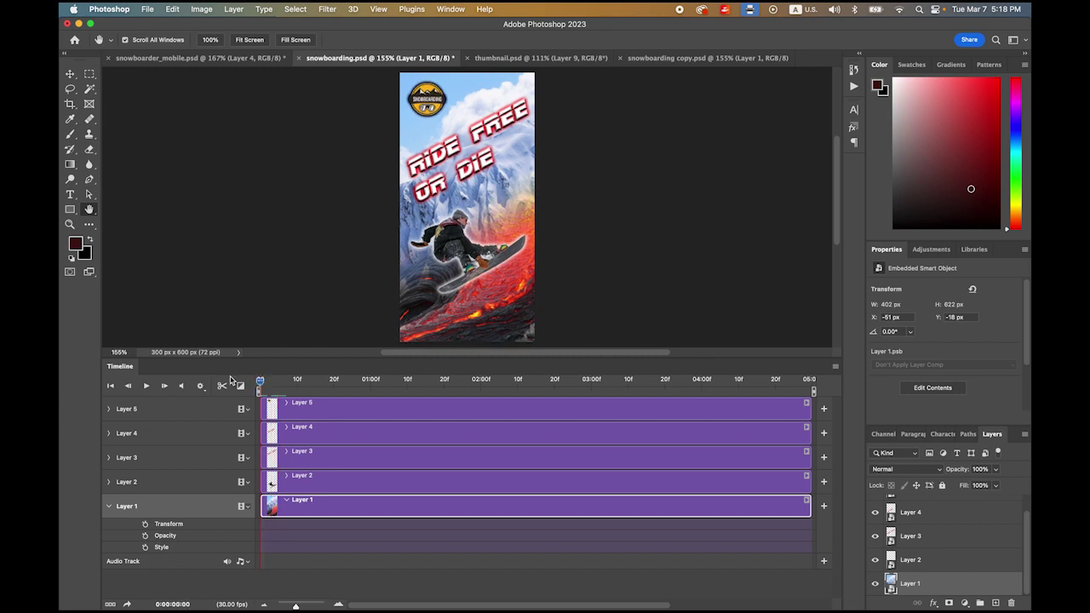
left_click(145, 526)
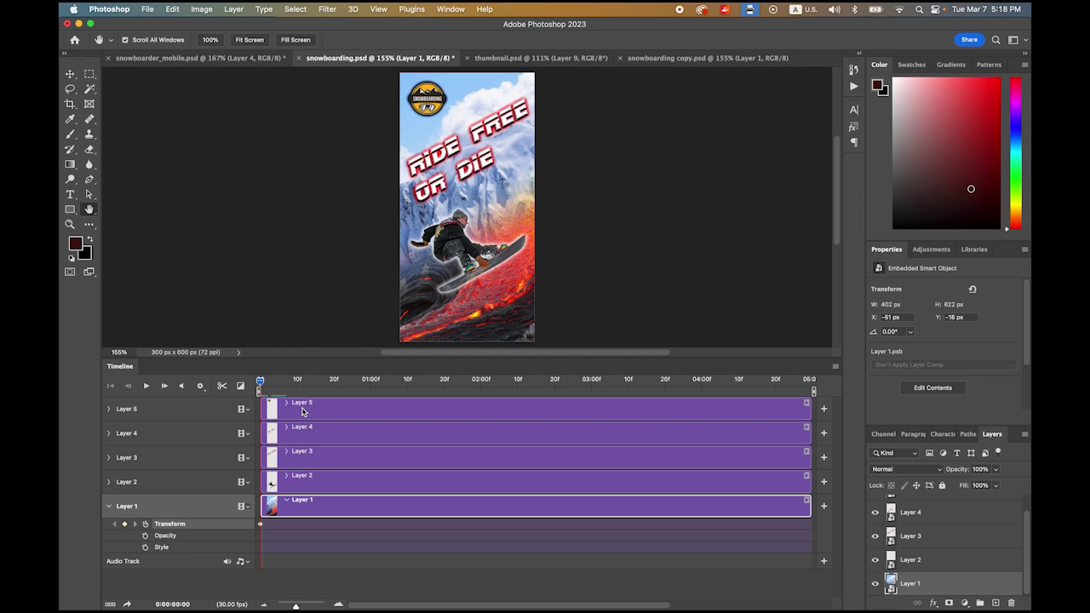
Step: At frame 0, scale the background up to about 113.76% on the first keyframe
left_click_drag(261, 382, 298, 384)
left_click_drag(297, 380, 260, 381)
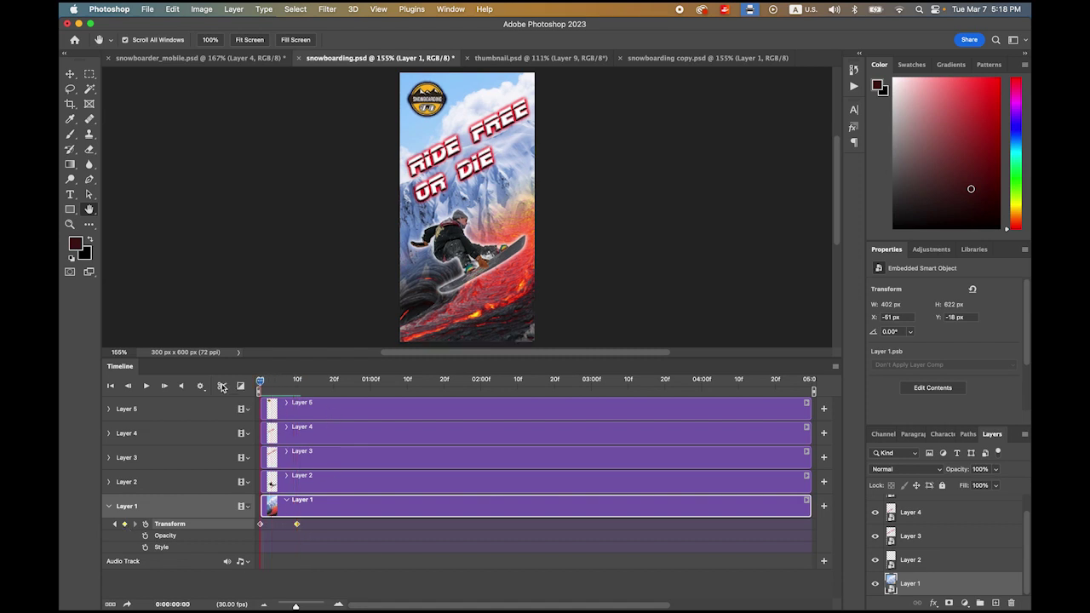
left_click(261, 524)
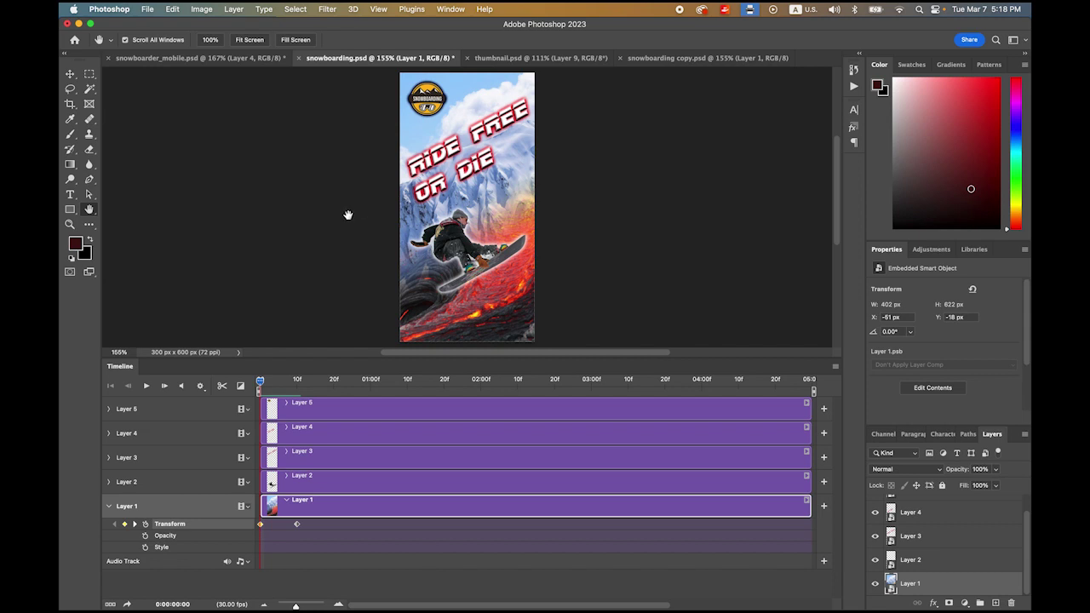
left_click(174, 9)
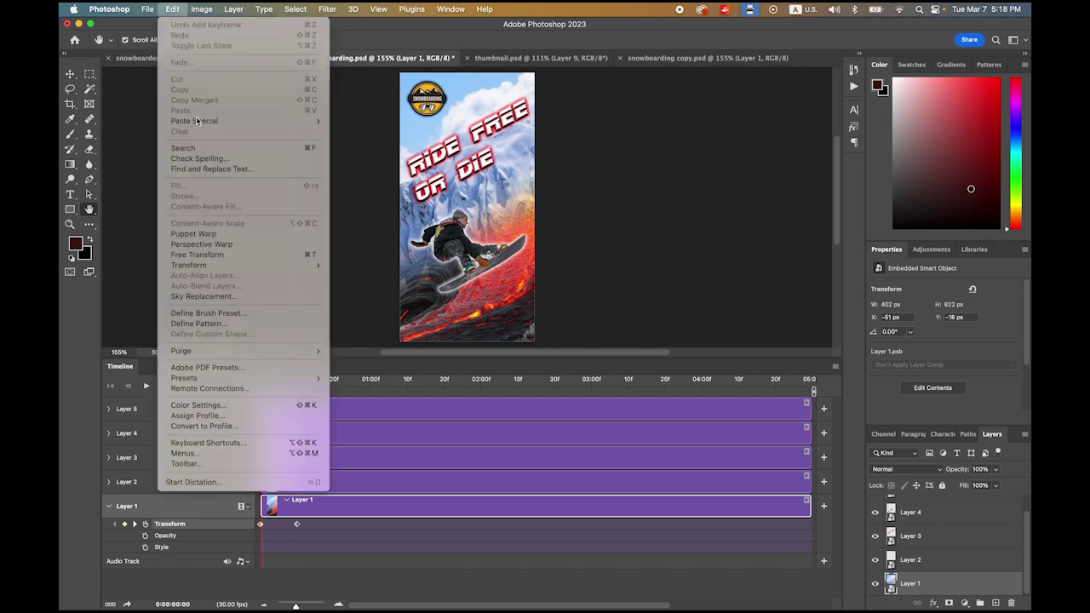
mouse_move(226, 265)
left_click(362, 284)
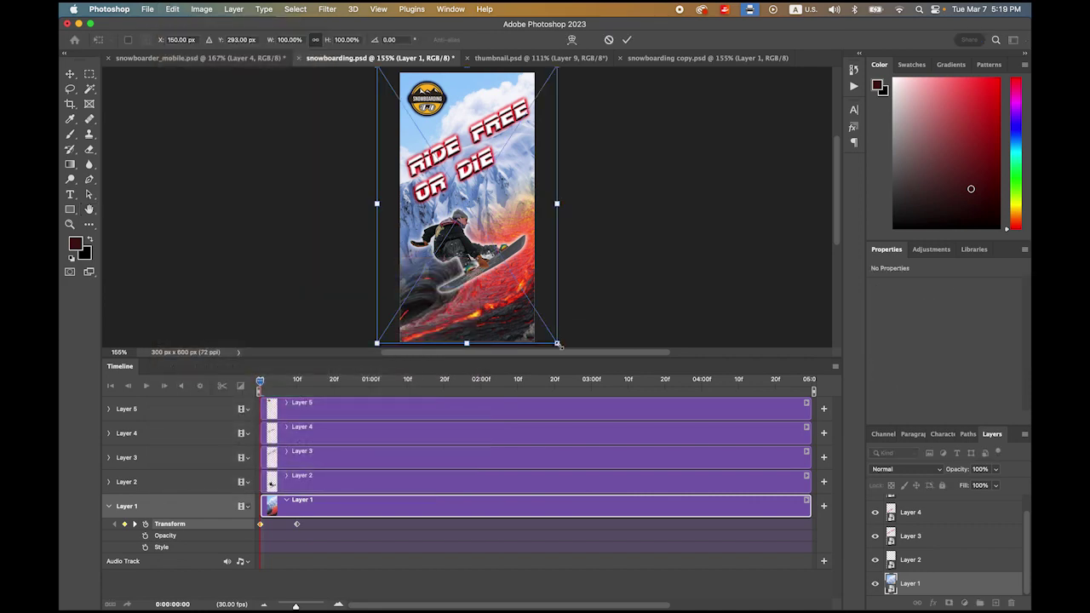
left_click_drag(558, 344, 565, 347)
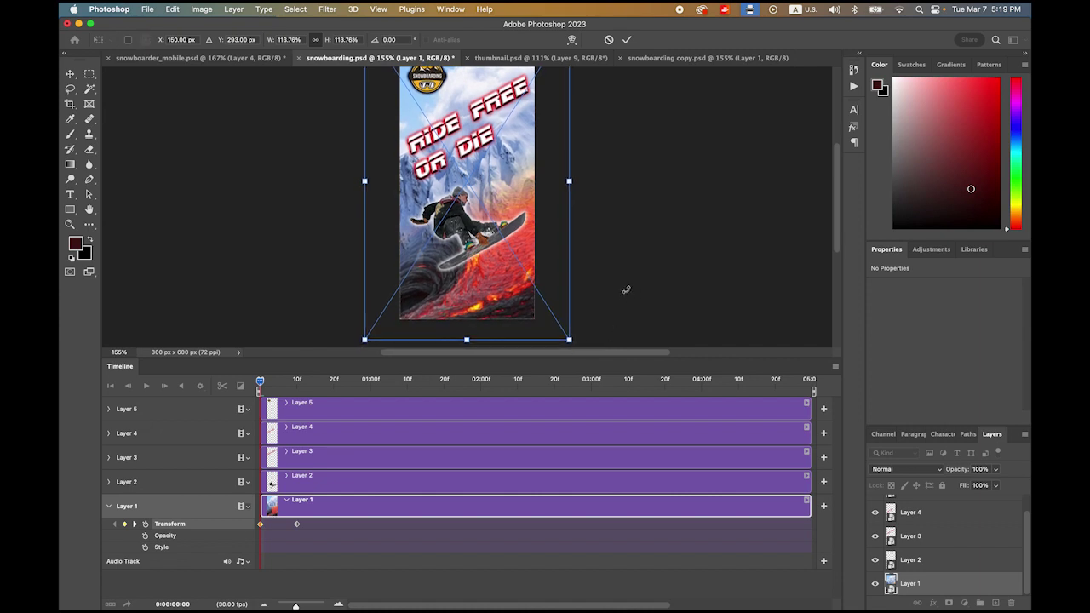
key("Return")
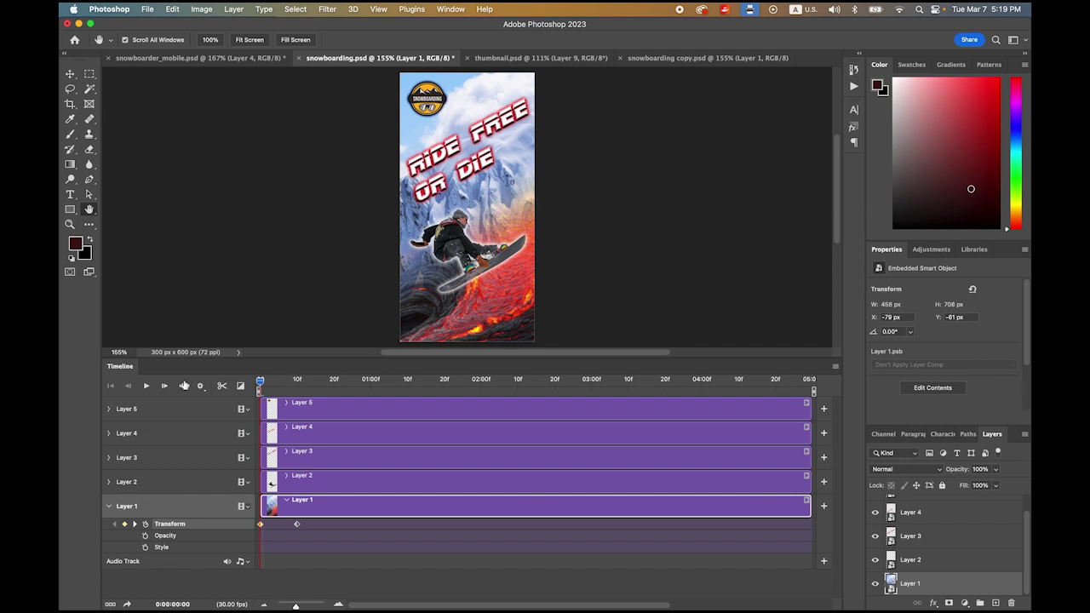
Step: Preview the background zoom through frame 10 and collapse Layer 1's track
left_click(147, 386)
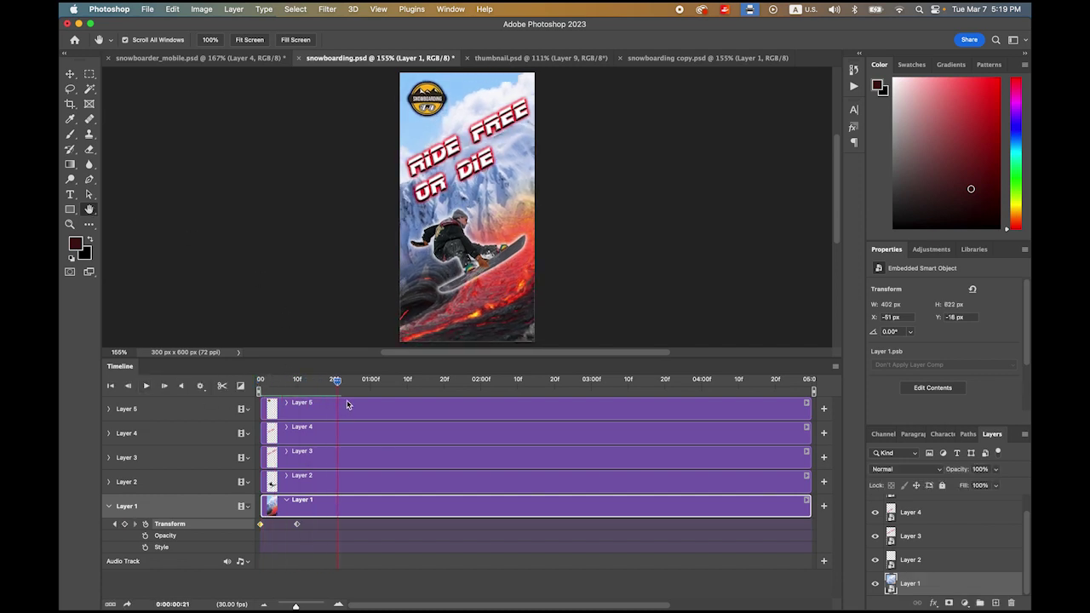
left_click(290, 380)
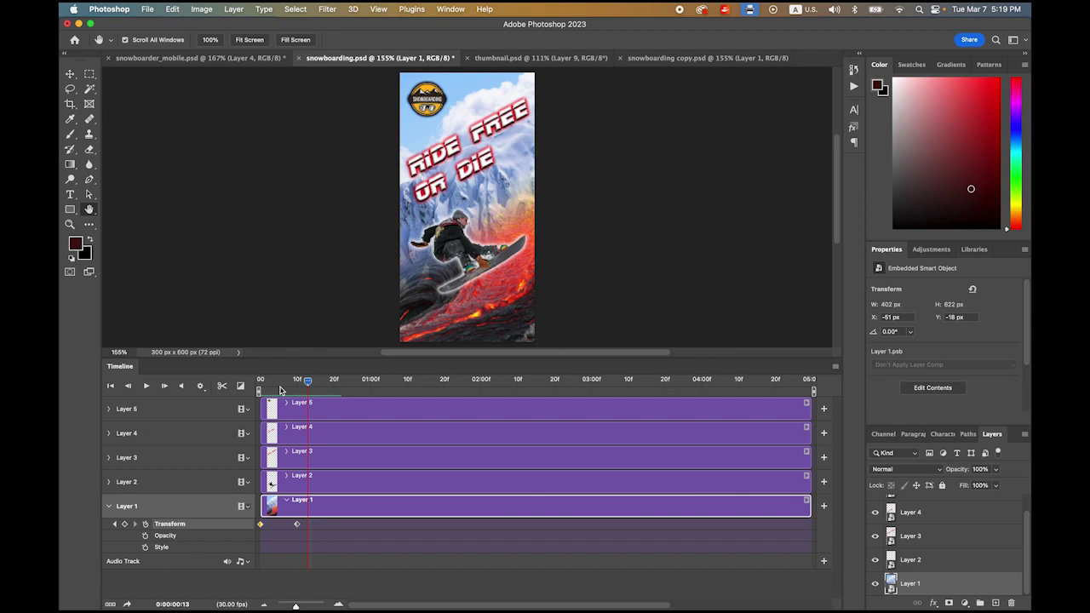
left_click(262, 380)
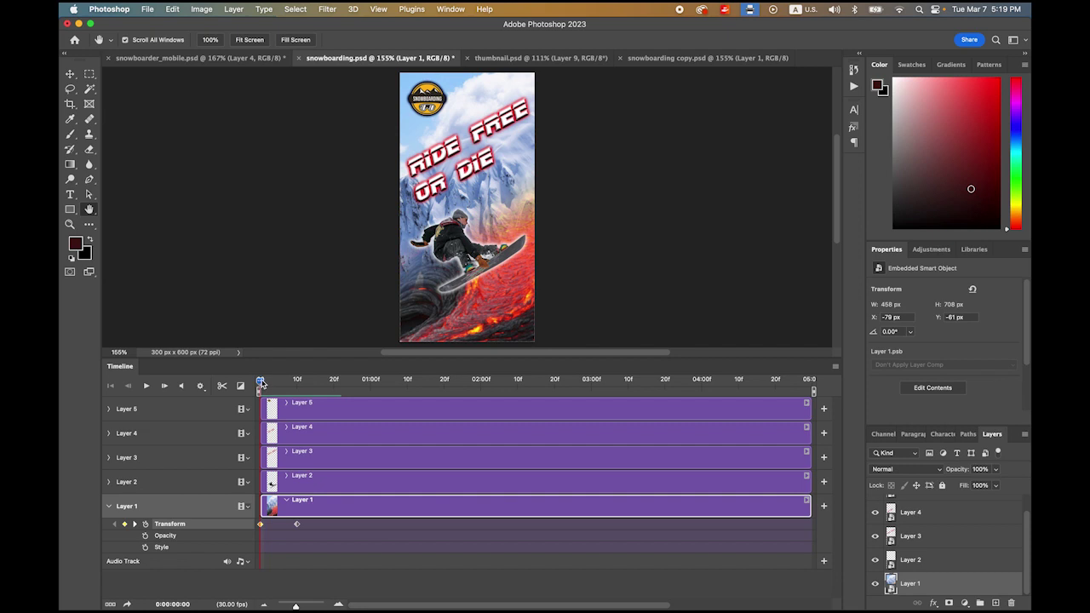
left_click_drag(261, 383, 298, 389)
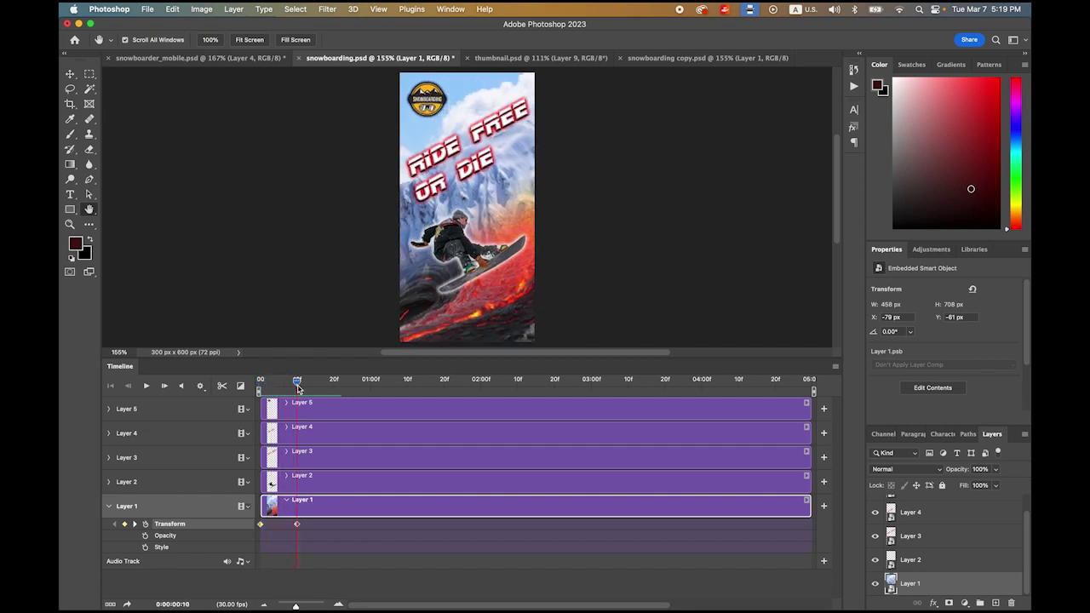
left_click(109, 509)
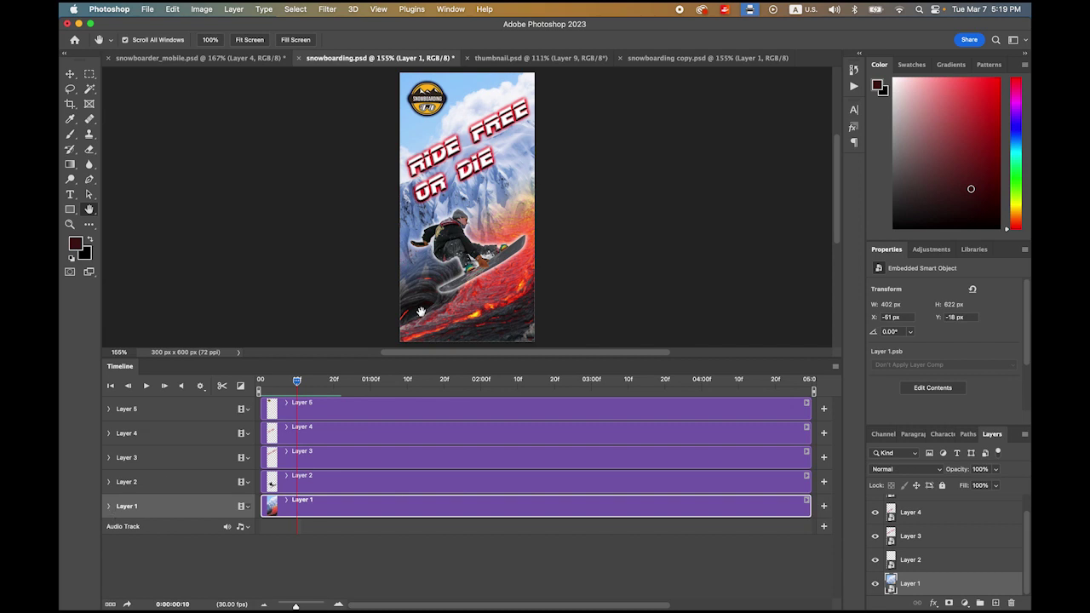
Step: Select the snowboarder Layer 2 and set Transform keyframes at frames 10 and 20
left_click(145, 488)
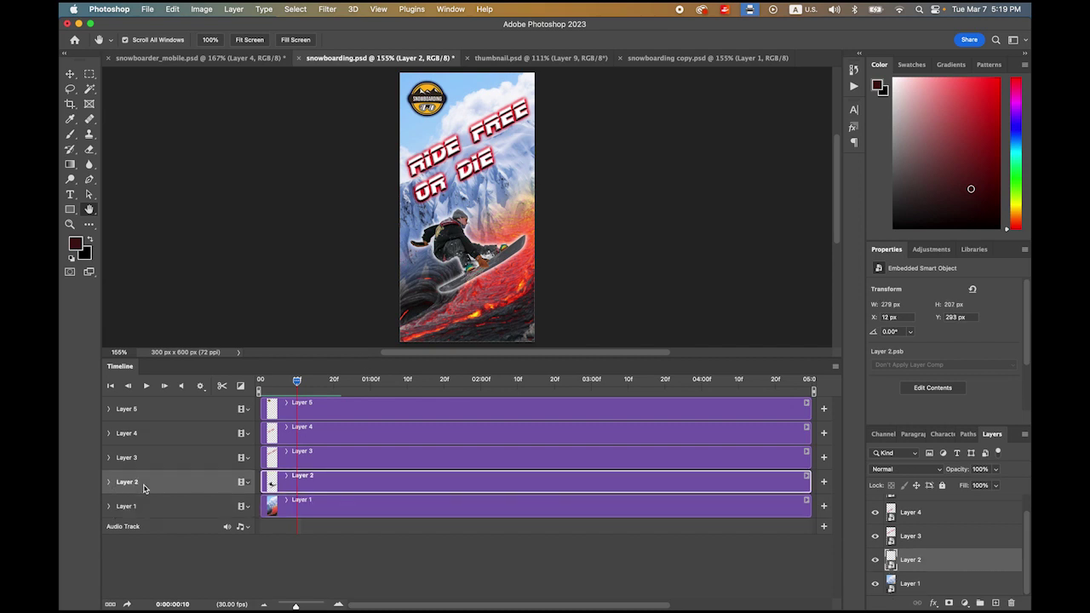
left_click(877, 562)
left_click(876, 563)
left_click(109, 483)
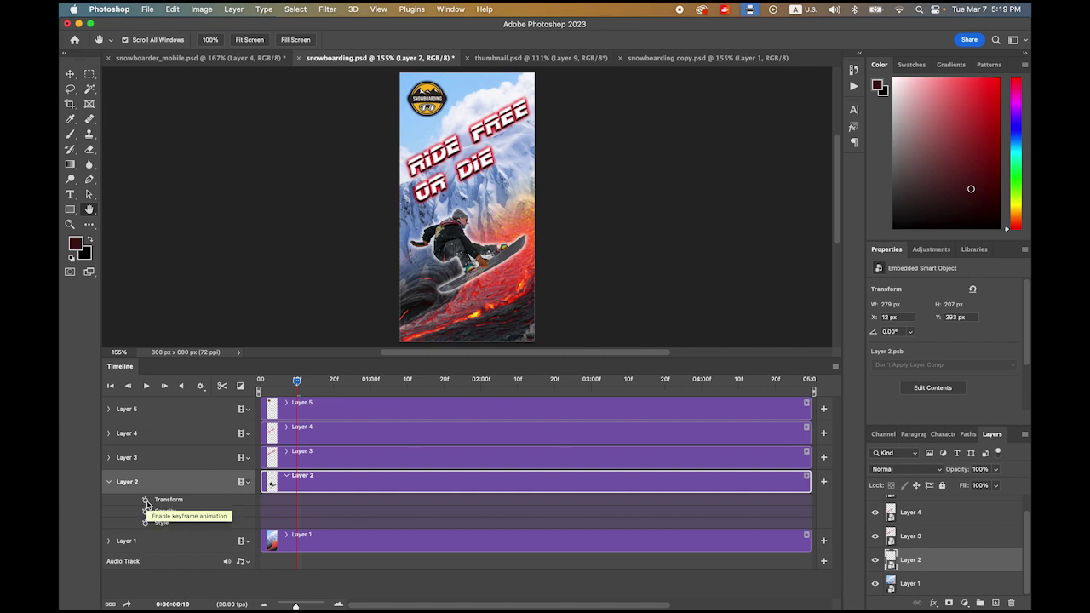
left_click(145, 501)
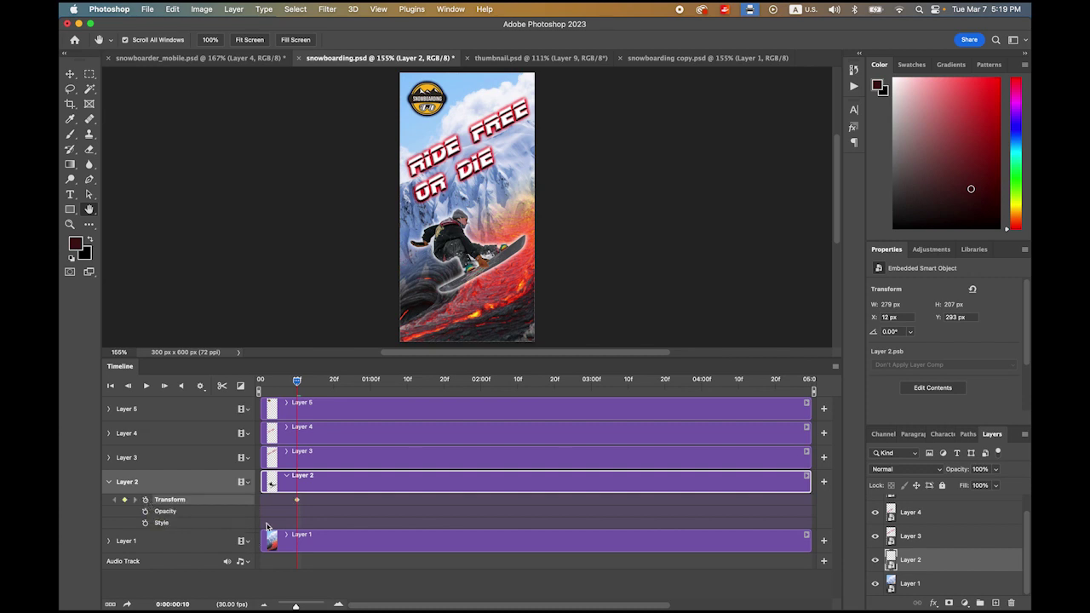
left_click_drag(298, 383, 334, 383)
left_click(125, 500)
Step: At the frame-10 keyframe, scale the snowboarder up to about 171% and scrub to preview
left_click_drag(335, 383, 297, 390)
left_click(297, 500)
left_click(171, 8)
mouse_move(256, 264)
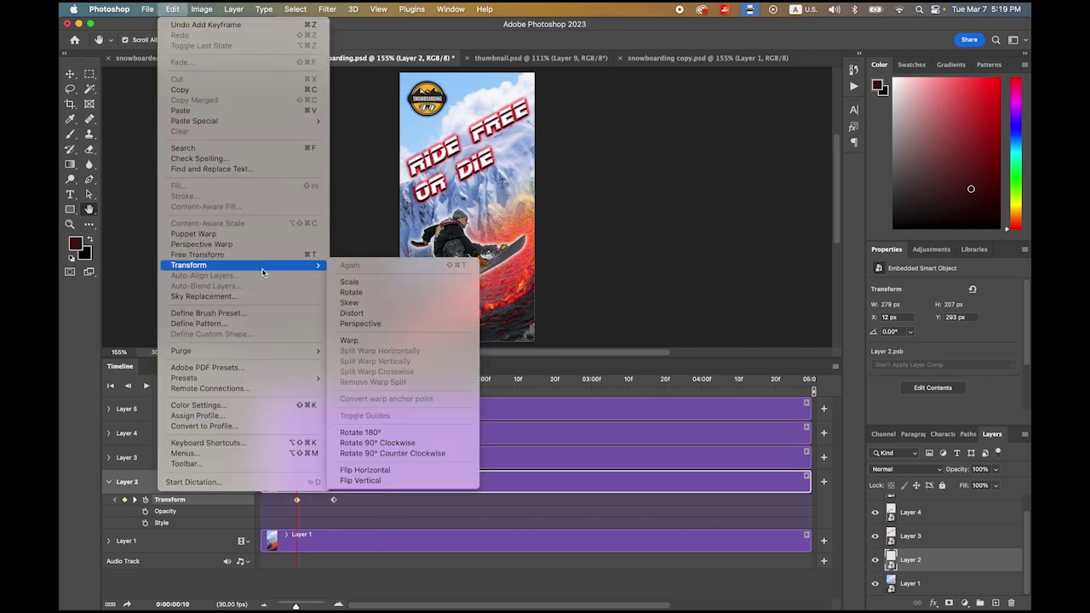
left_click(362, 283)
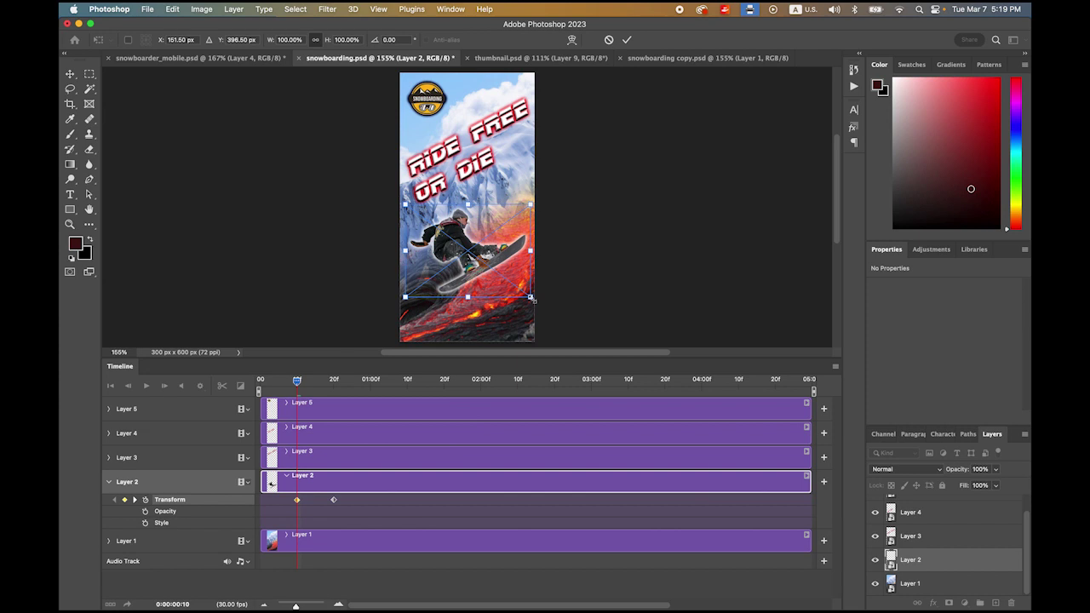
left_click_drag(531, 297, 575, 329)
key("Return")
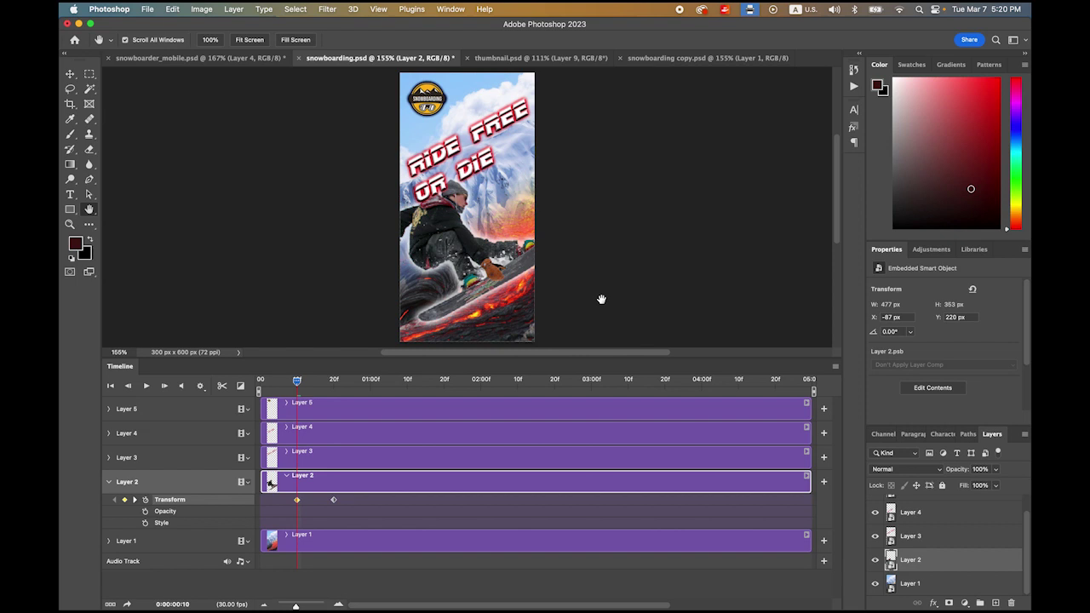
left_click_drag(298, 382, 331, 414)
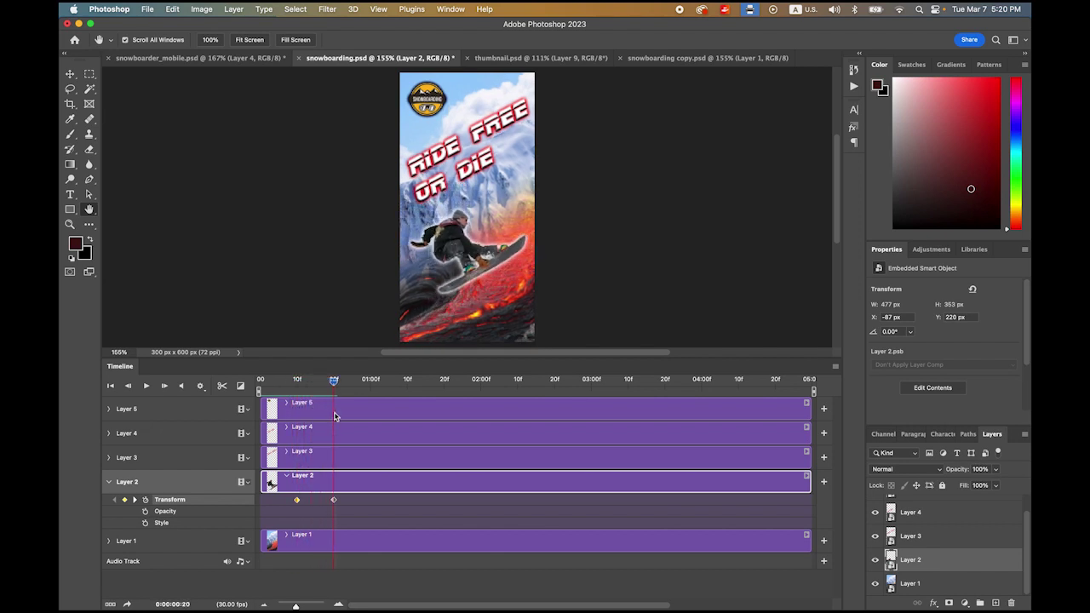
left_click_drag(332, 417, 296, 421)
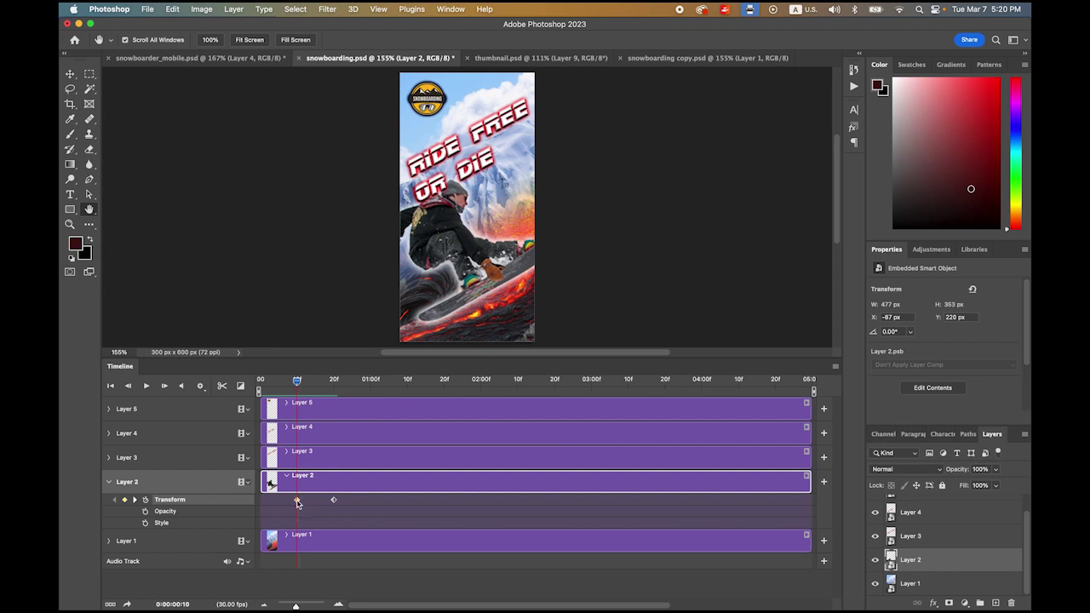
Step: Add Layer 2 Opacity keyframes at frames 10 and 20, with 0% opacity at frame 10
left_click(145, 512)
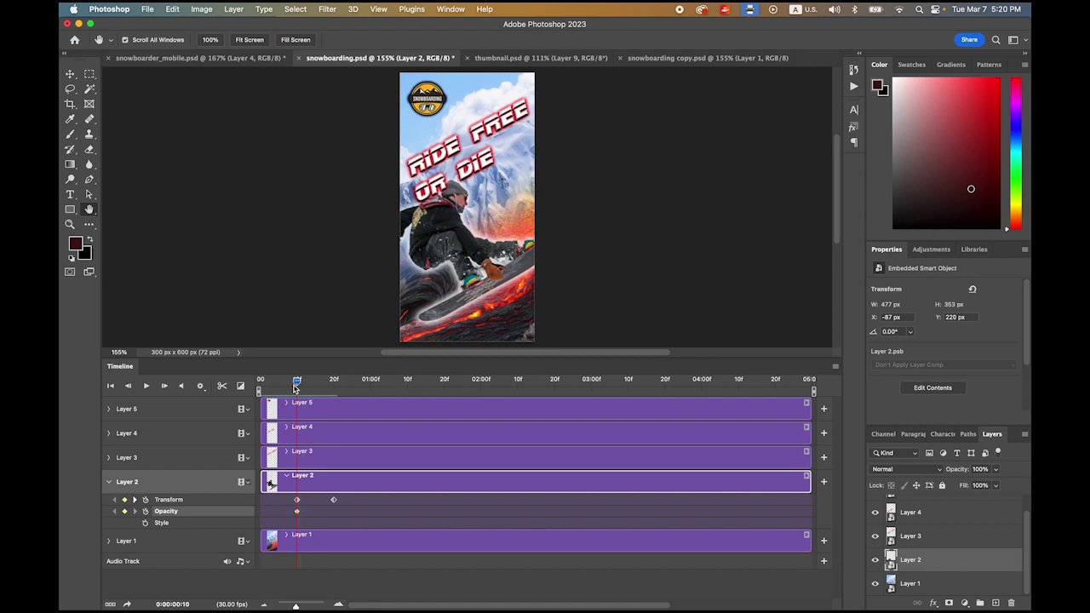
left_click_drag(298, 381, 333, 390)
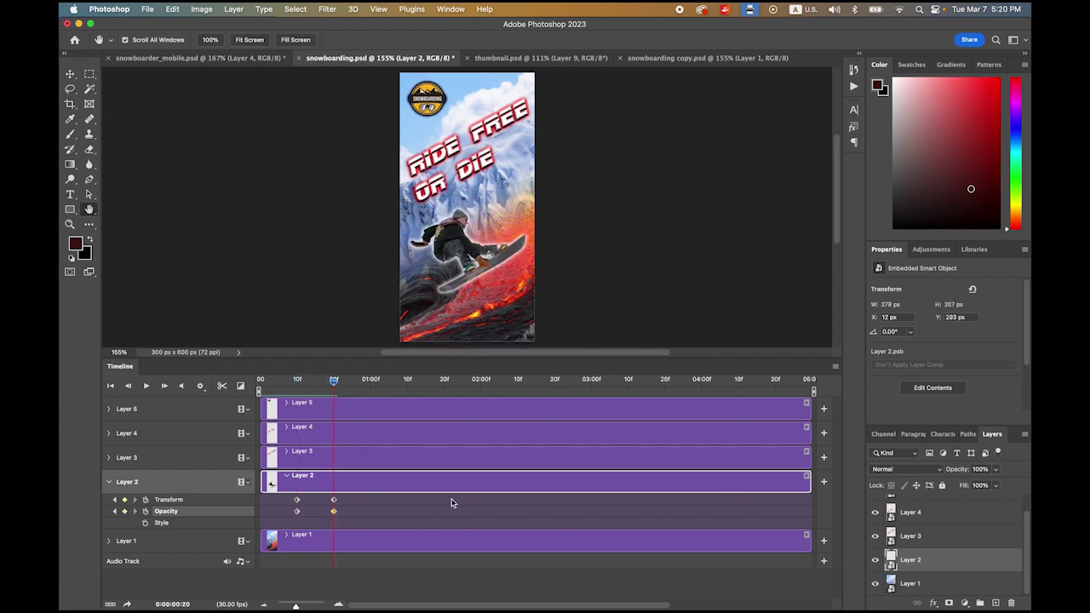
left_click_drag(336, 384, 296, 384)
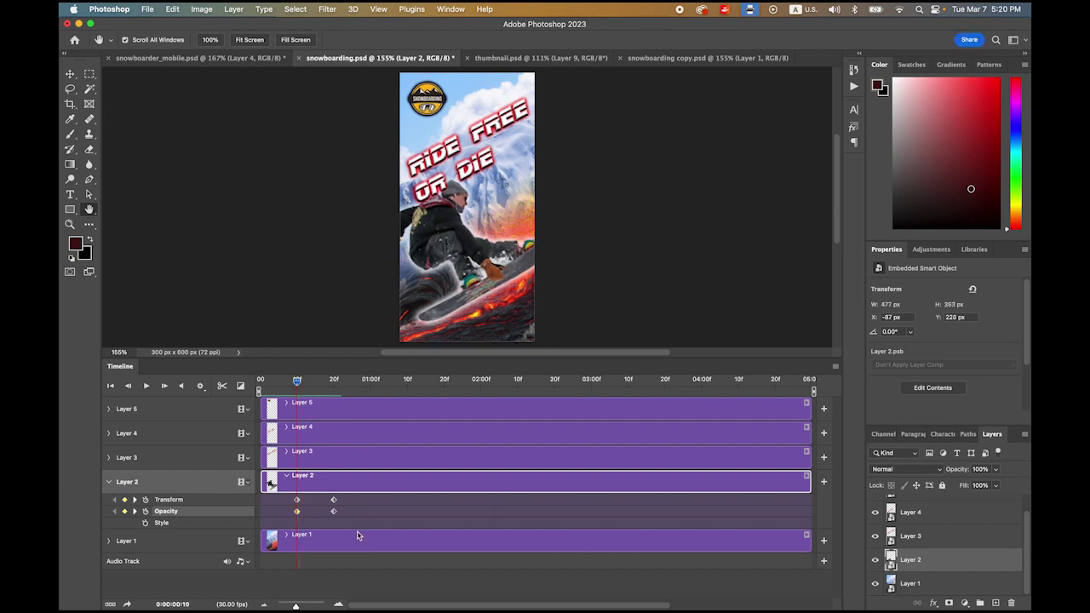
left_click(293, 512)
left_click(996, 469)
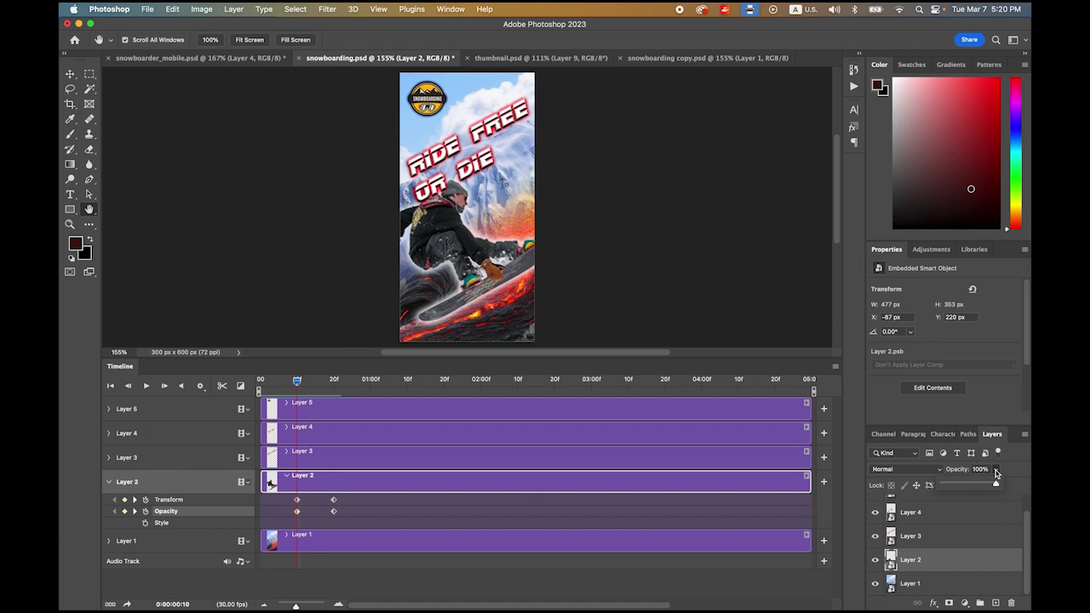
left_click_drag(996, 486, 901, 494)
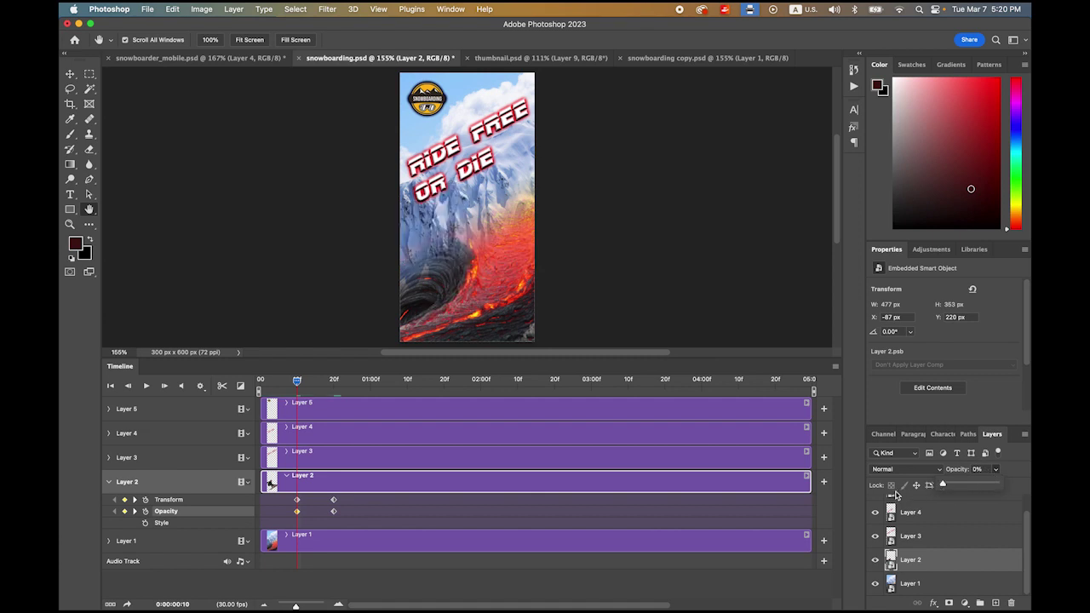
Step: Play the animation from the first frame to preview the fade-in, ending at frame 20
mouse_move(297, 382)
left_mouse_down()
mouse_move(332, 382)
mouse_move(300, 382)
left_mouse_up()
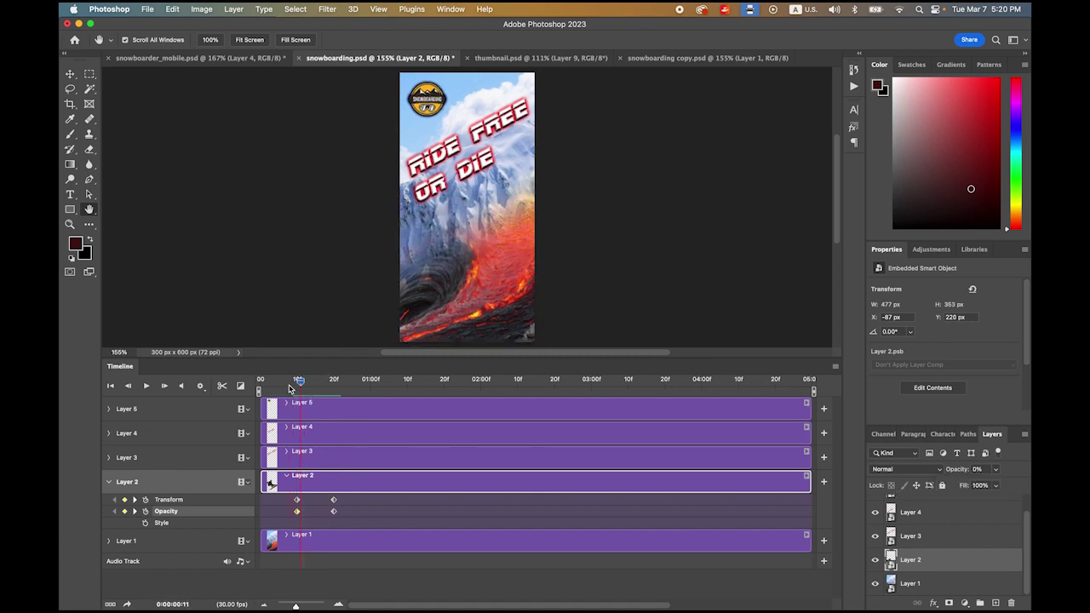
left_click(146, 386)
left_click(145, 386)
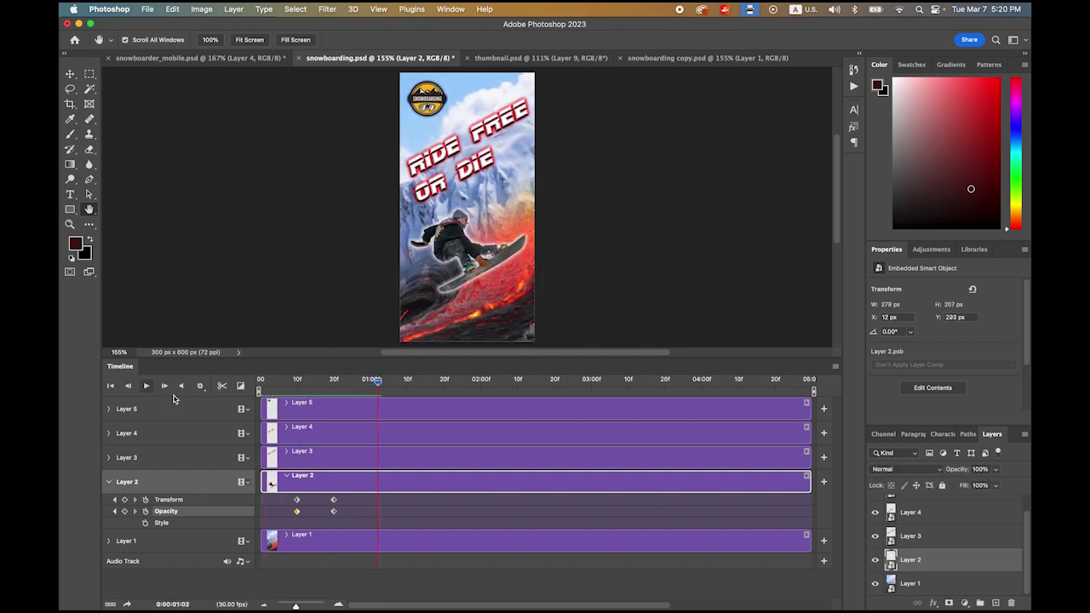
left_click_drag(379, 383, 260, 382)
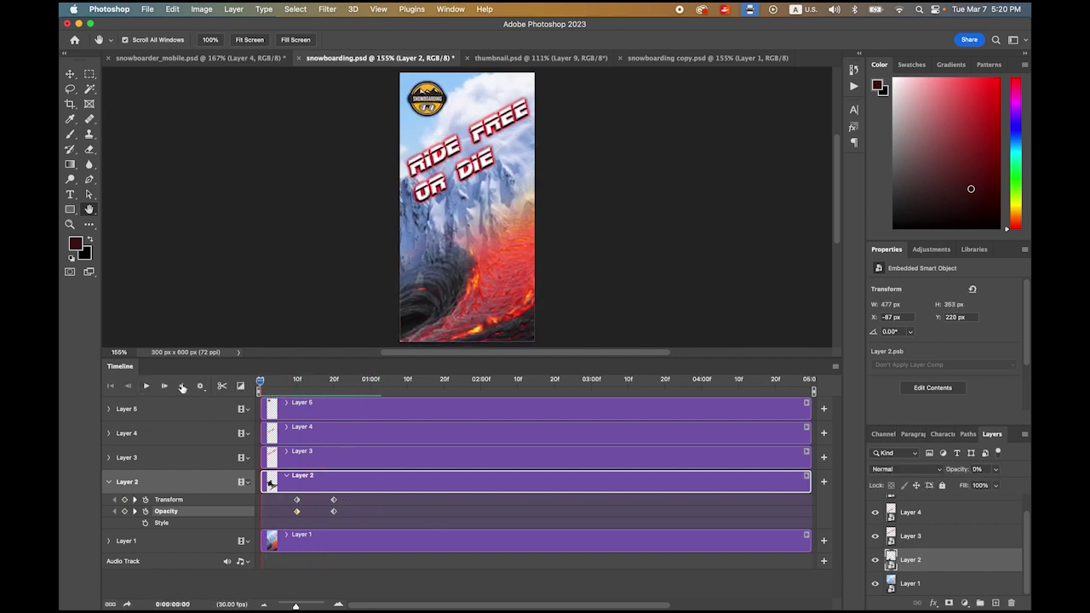
left_click(146, 386)
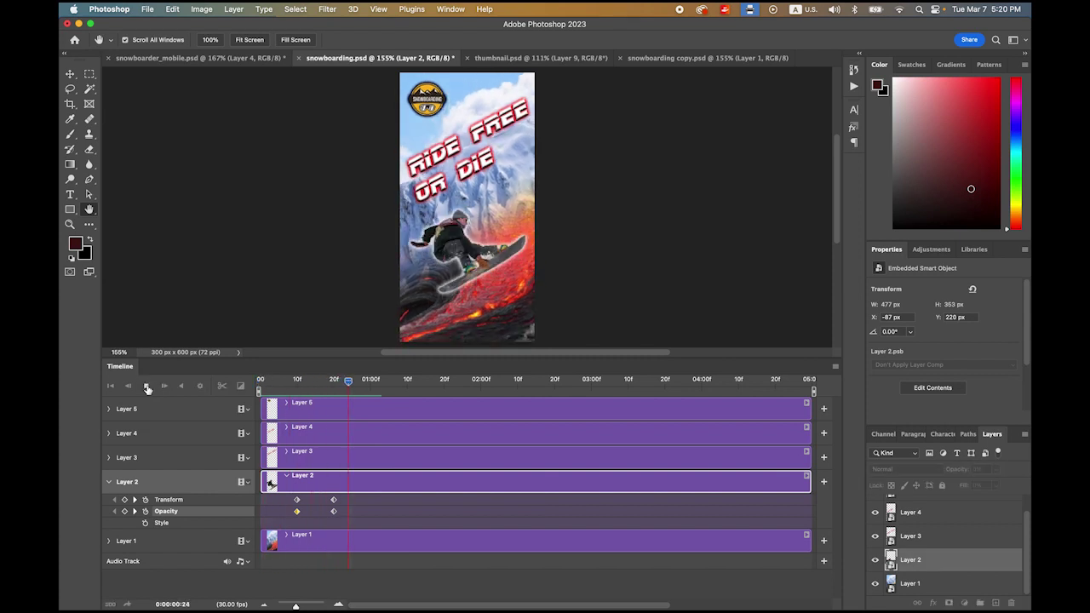
left_click(145, 386)
left_click_drag(368, 389, 334, 387)
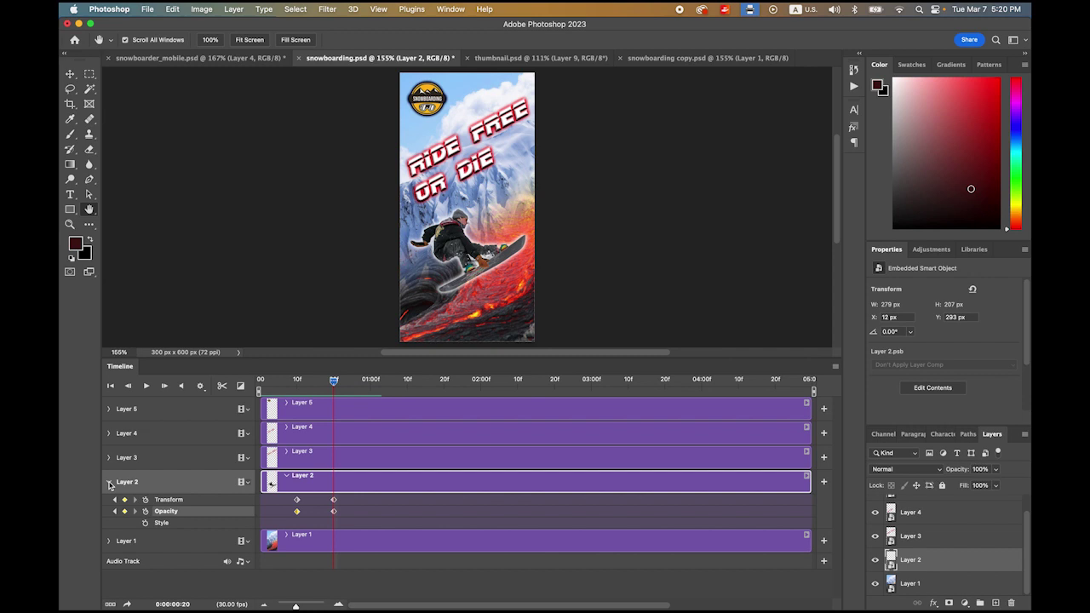
Step: Select Layer 3 and add Transform keyframes at frame 20 and 01:00
left_click(109, 482)
left_click(173, 460)
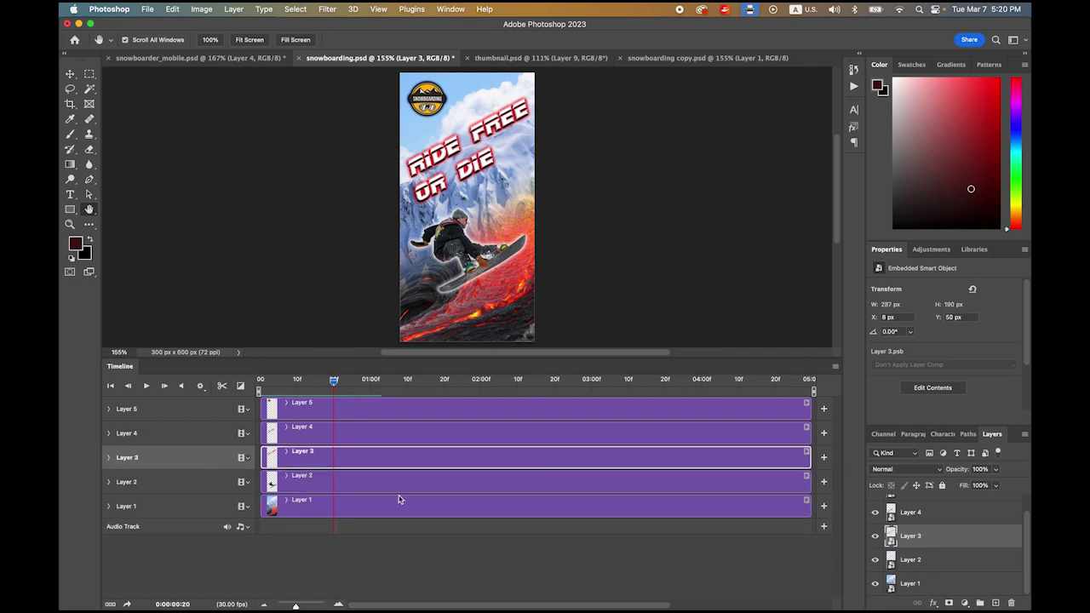
left_click(875, 536)
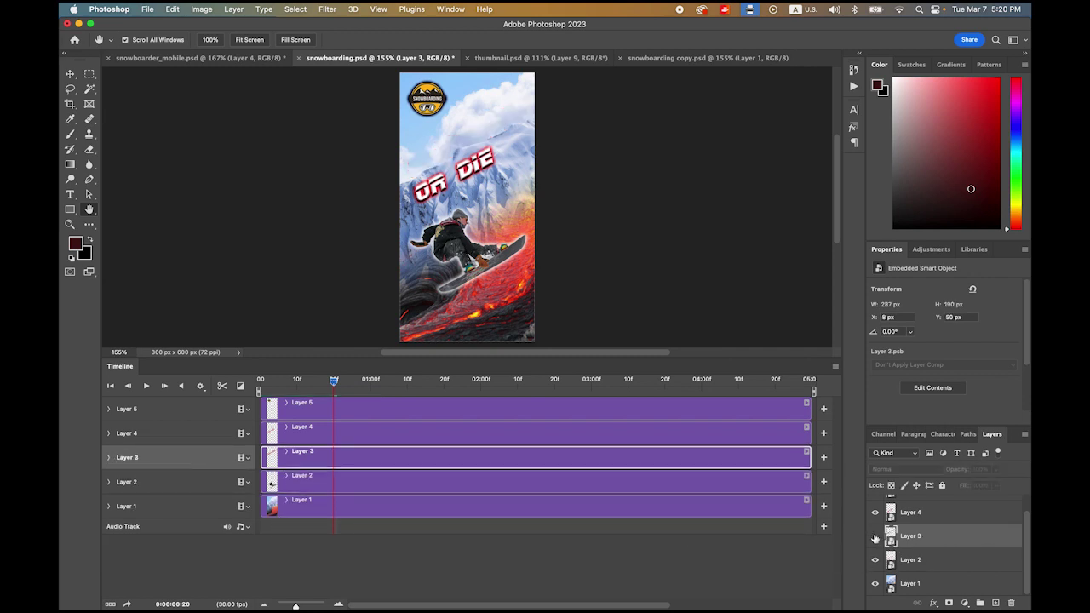
left_click(874, 537)
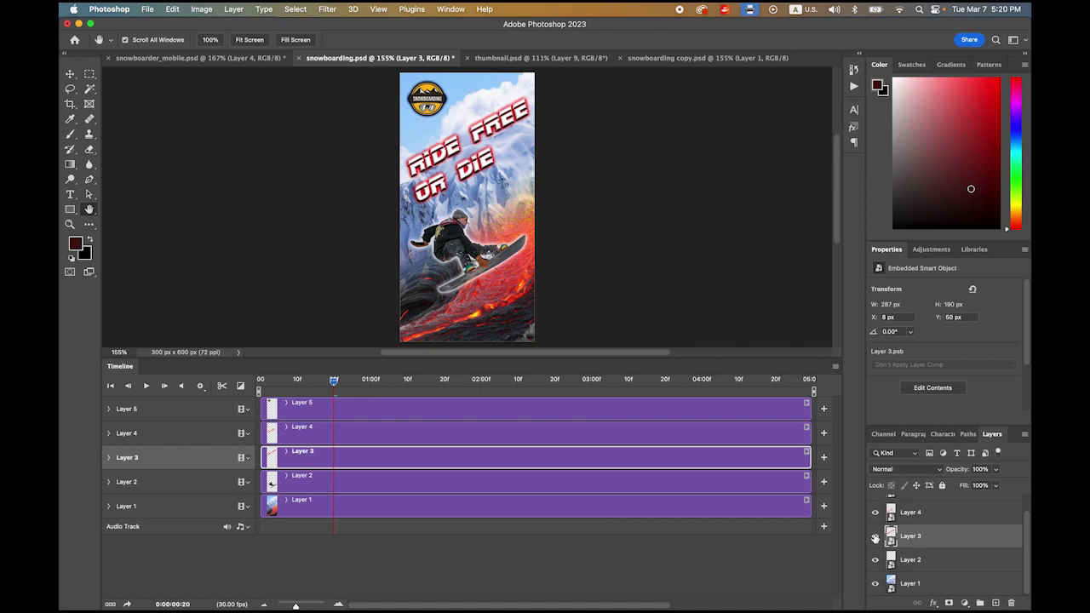
left_click(109, 458)
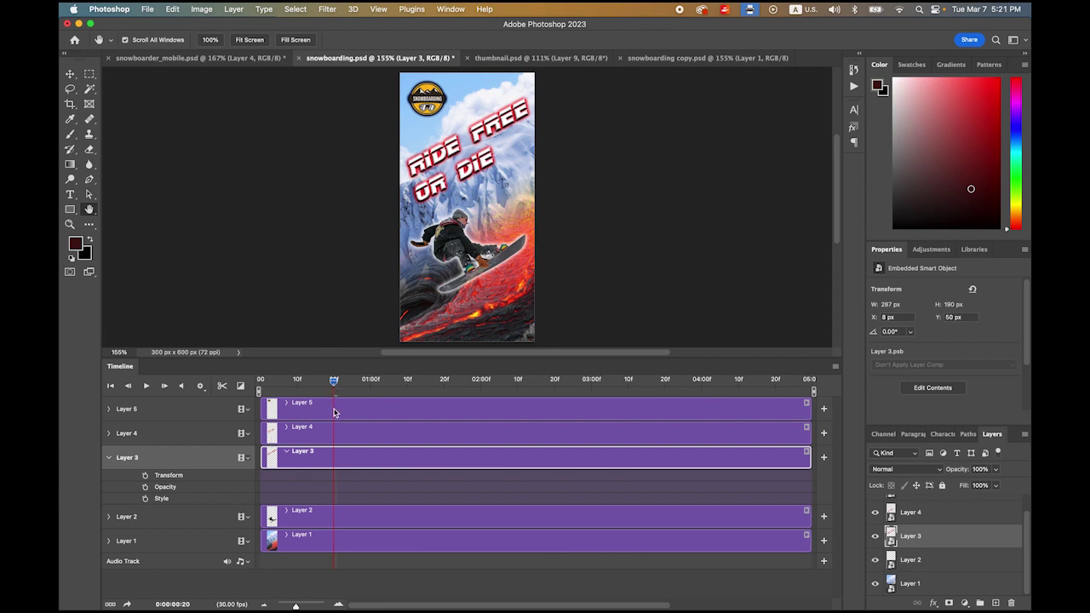
left_click(146, 480)
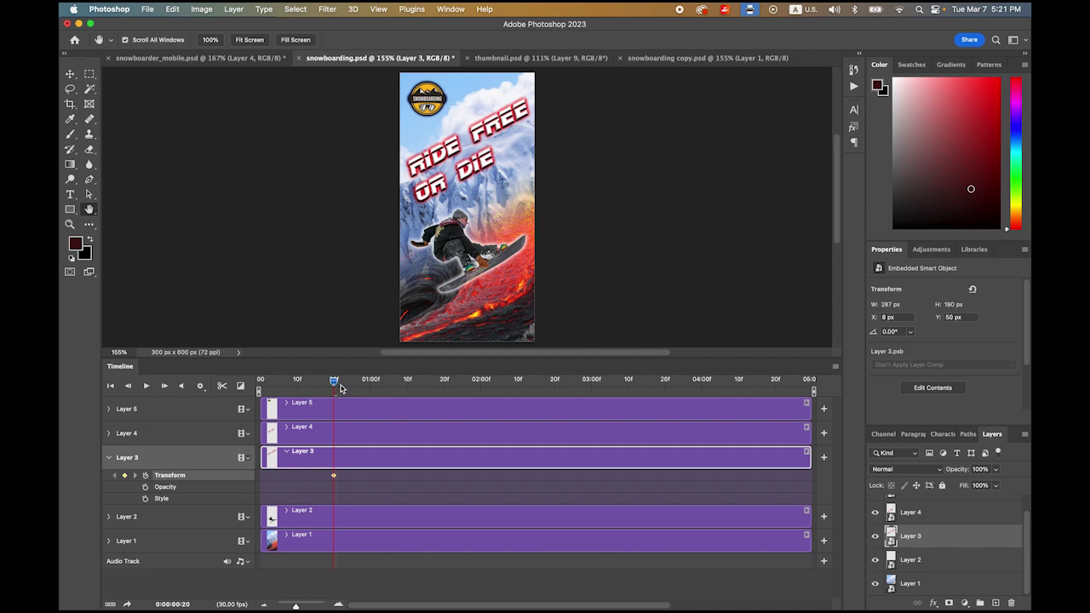
left_click_drag(335, 384, 370, 389)
left_click(123, 477)
Step: At frame 20, move the RIDE FREE text off the left of the canvas, then preview
left_click_drag(372, 384, 334, 386)
left_click(71, 75)
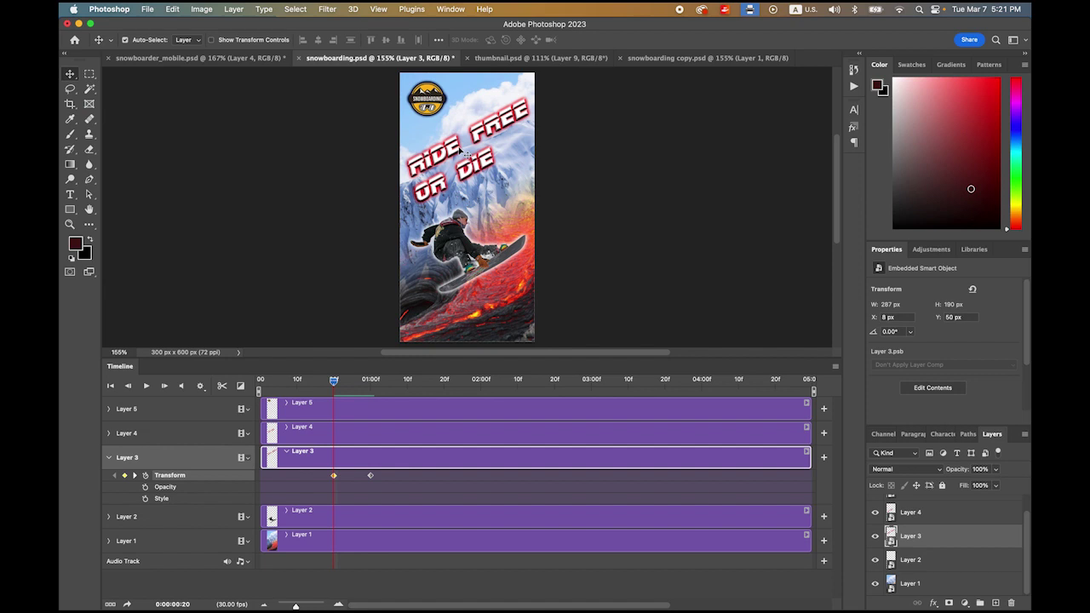
left_click_drag(506, 134, 369, 208)
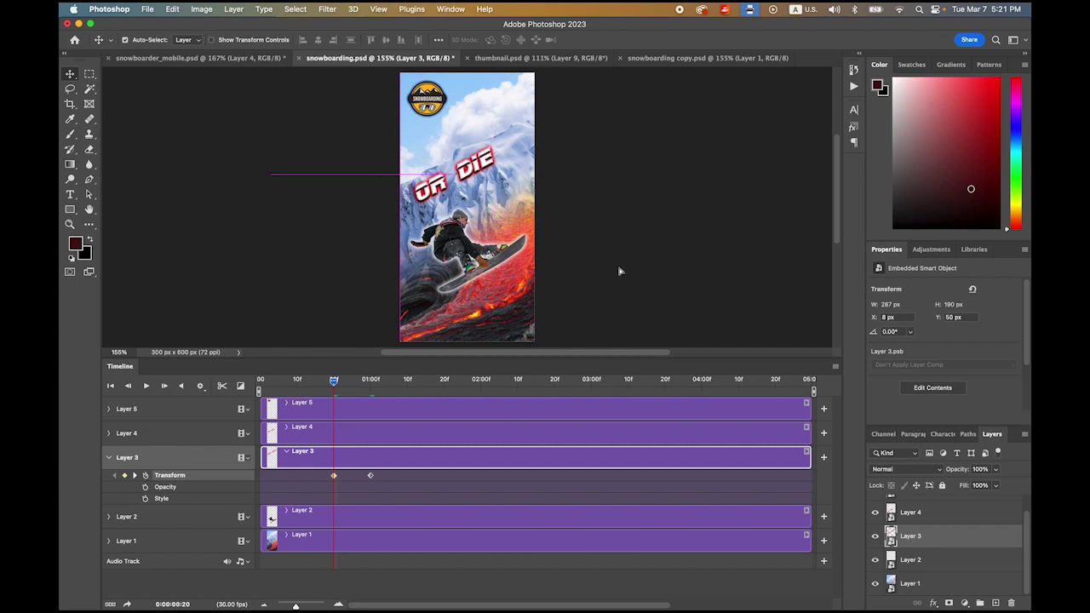
left_click_drag(331, 379, 370, 407)
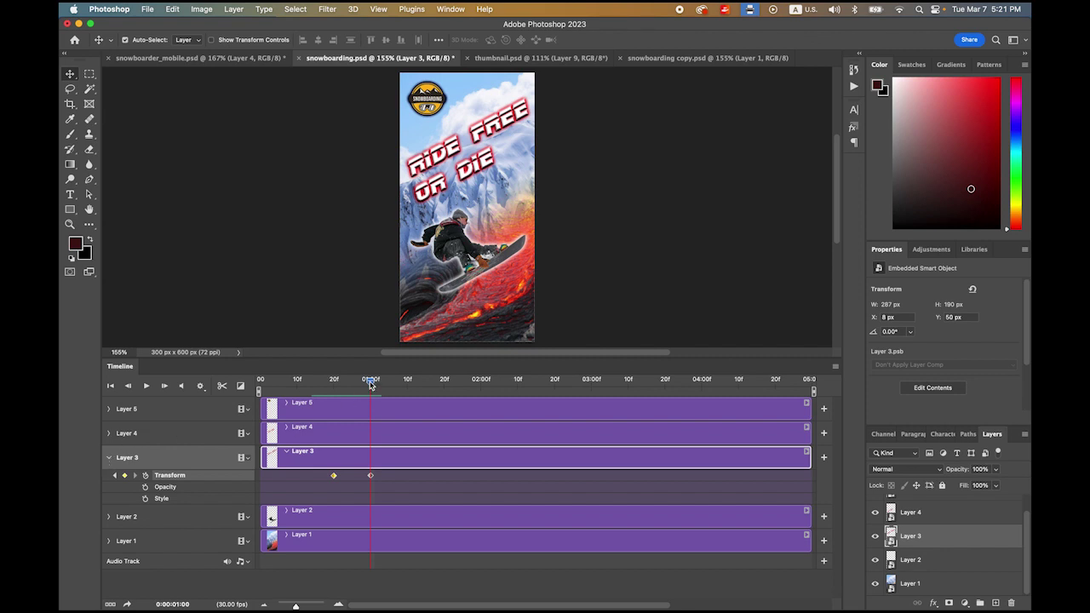
left_click_drag(370, 385, 334, 394)
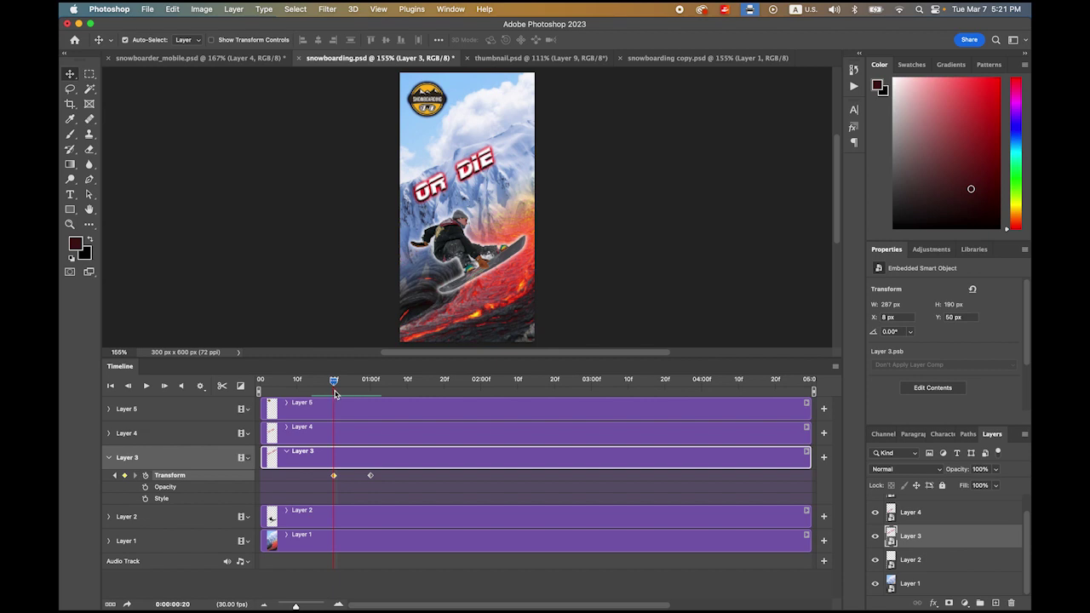
left_click(108, 457)
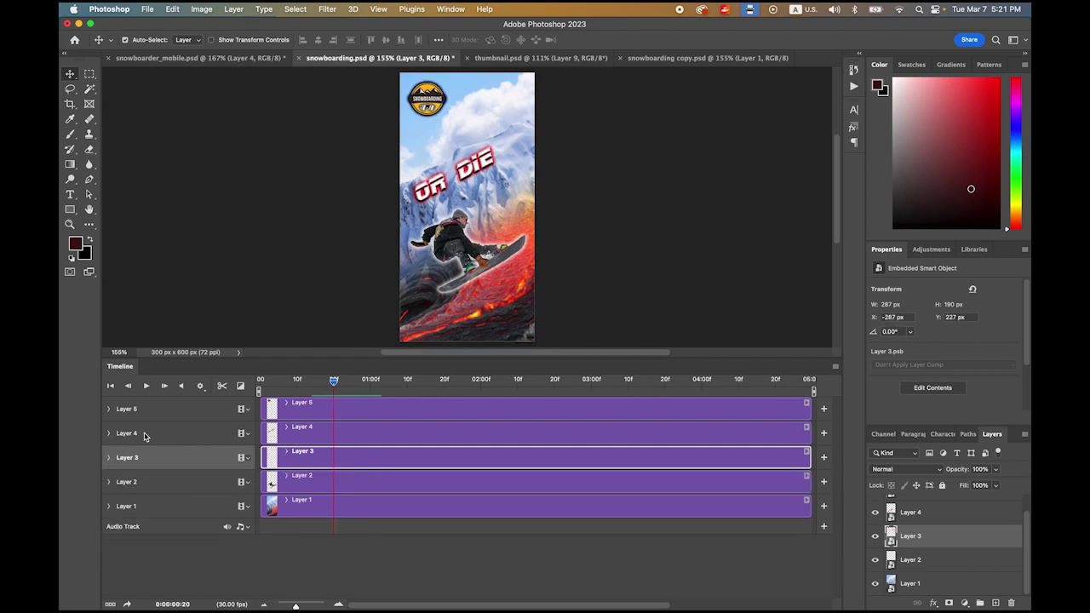
Step: Key Layer 4 at 0:20 and 1:00, pushing OR DIE off the upper-right canvas at 0:20
left_click(145, 437)
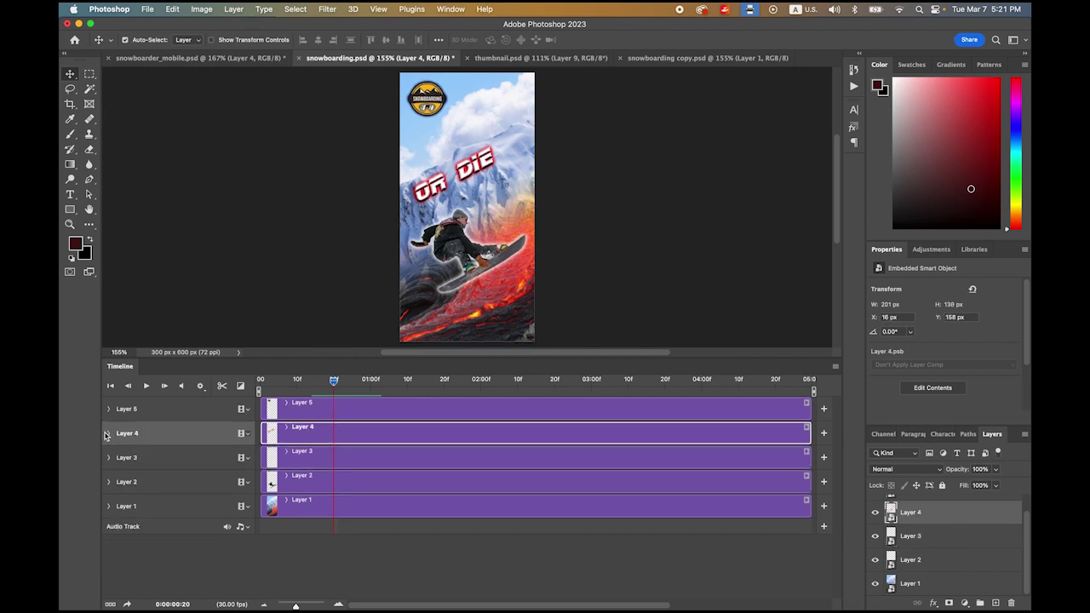
left_click(108, 434)
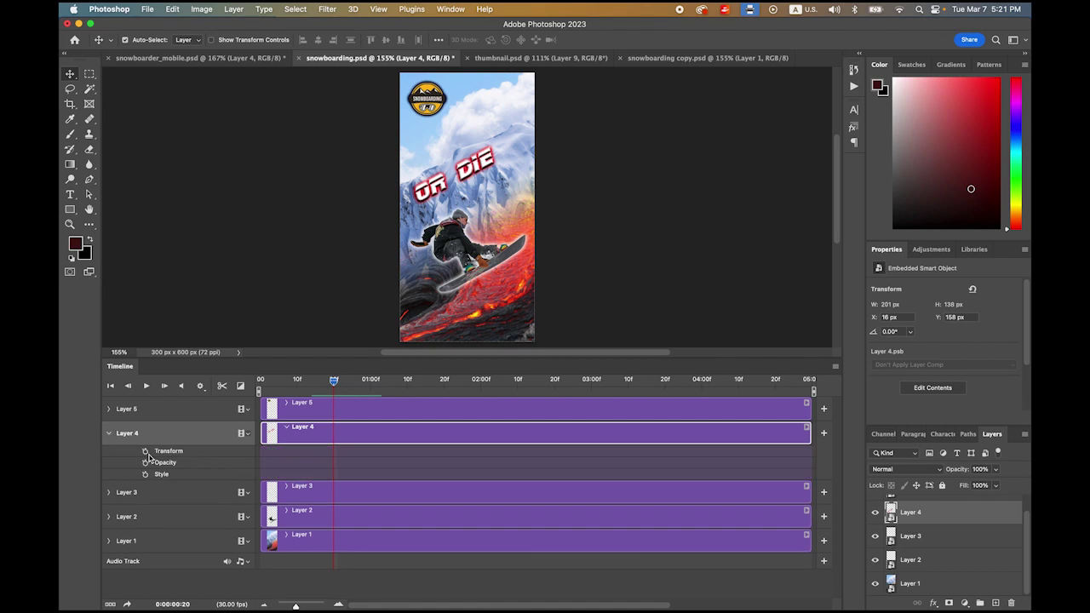
left_click(146, 451)
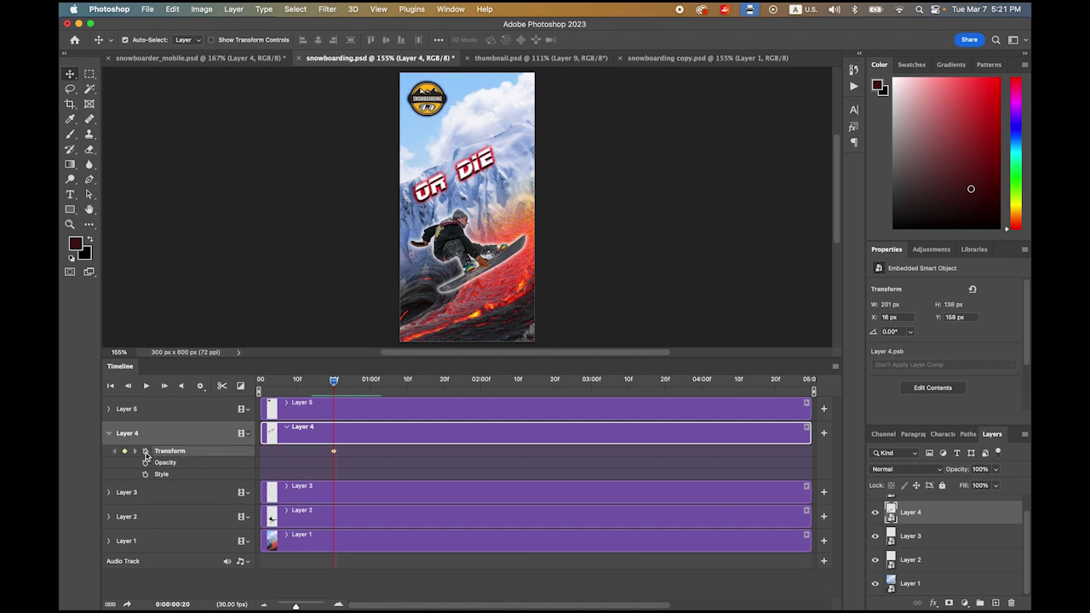
left_click_drag(337, 381, 370, 381)
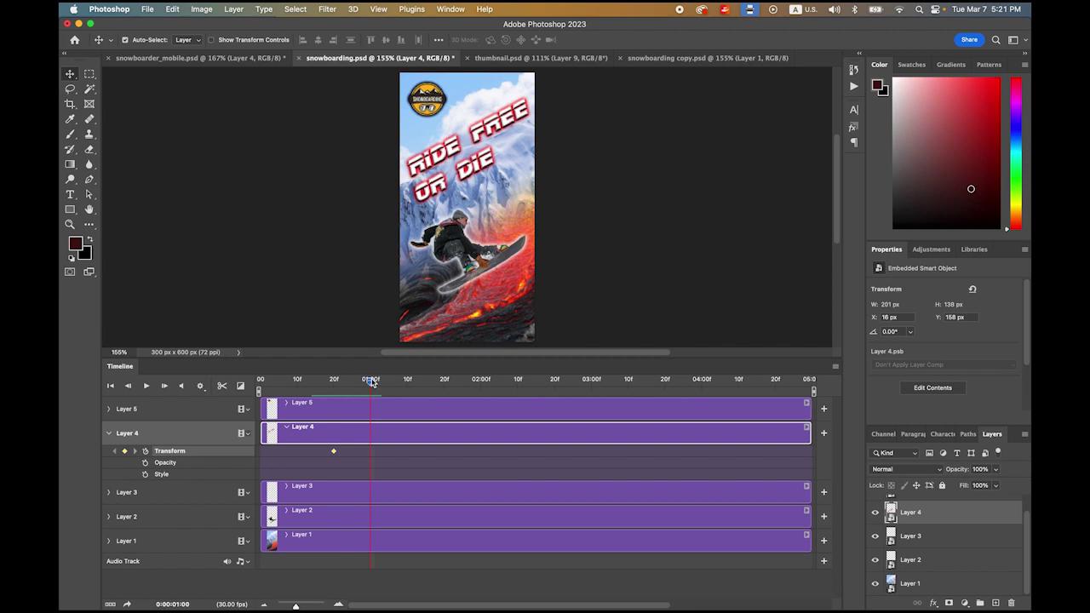
left_click(124, 451)
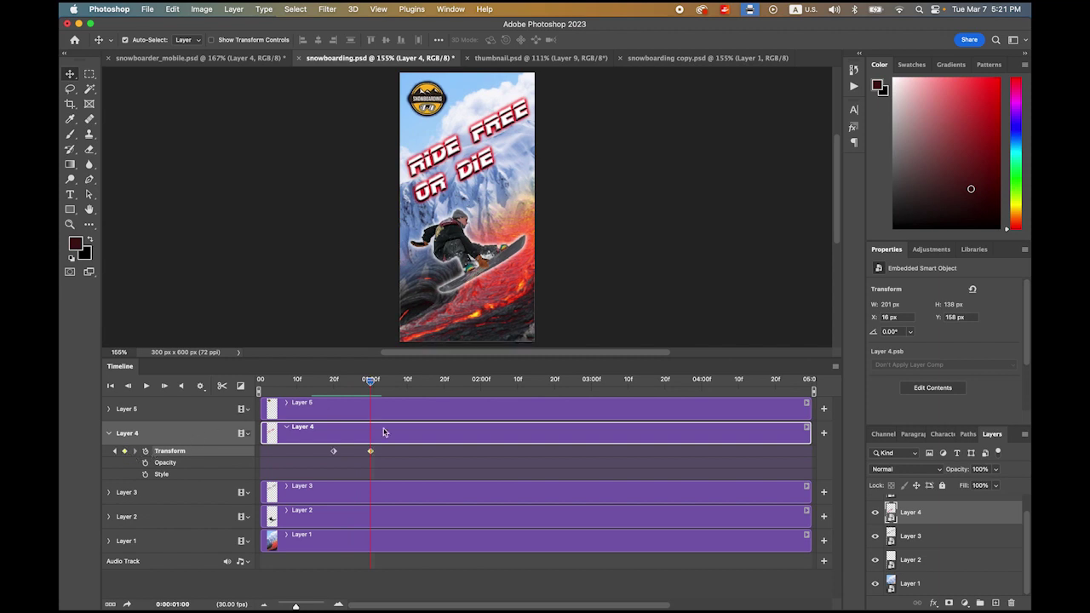
left_click_drag(373, 386, 334, 383)
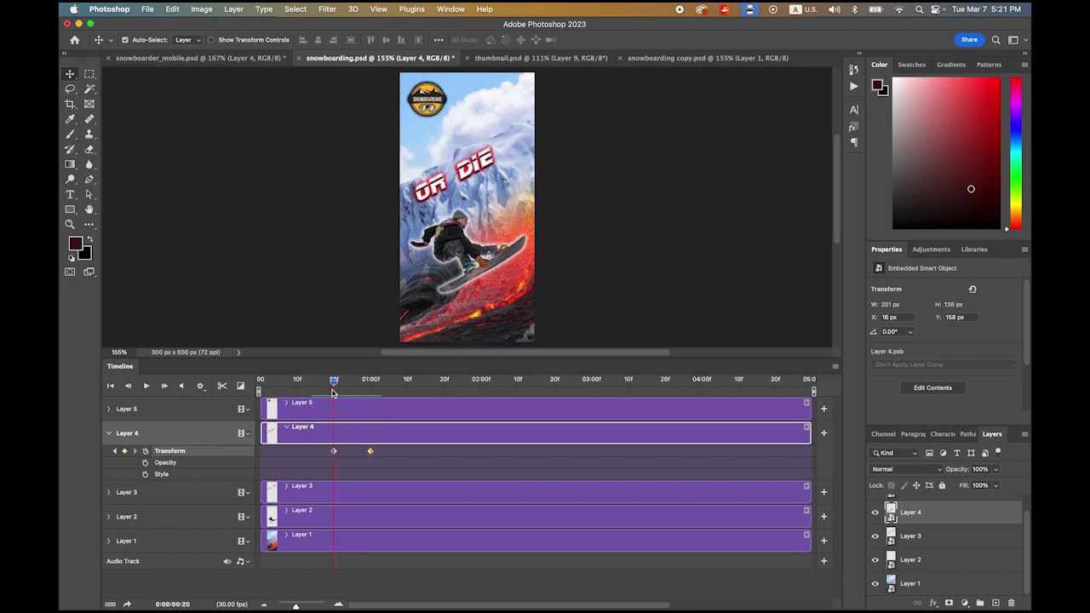
left_click(335, 453)
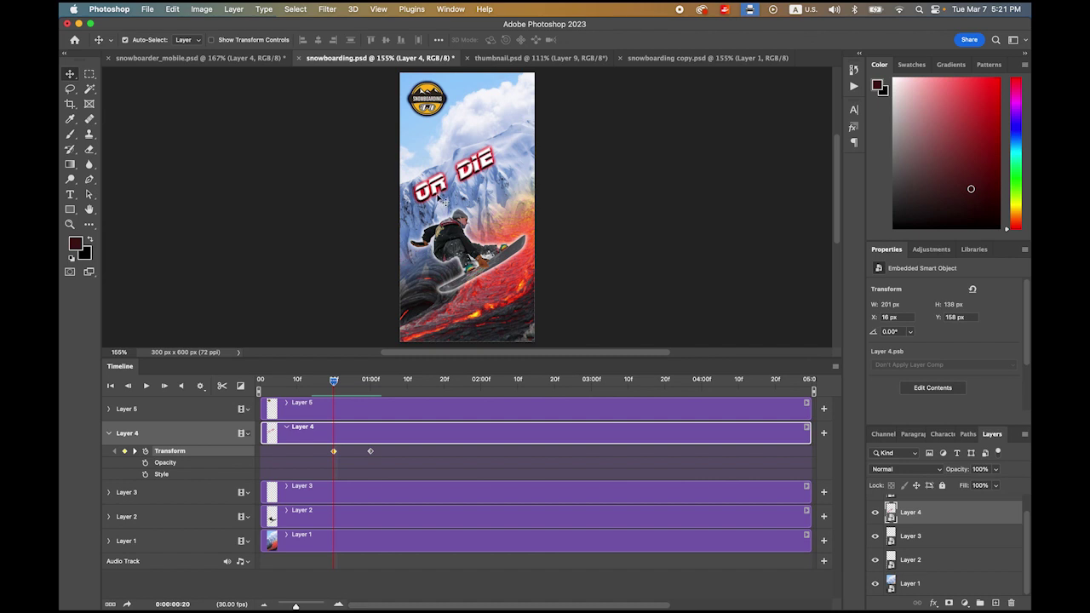
left_click_drag(442, 196, 554, 138)
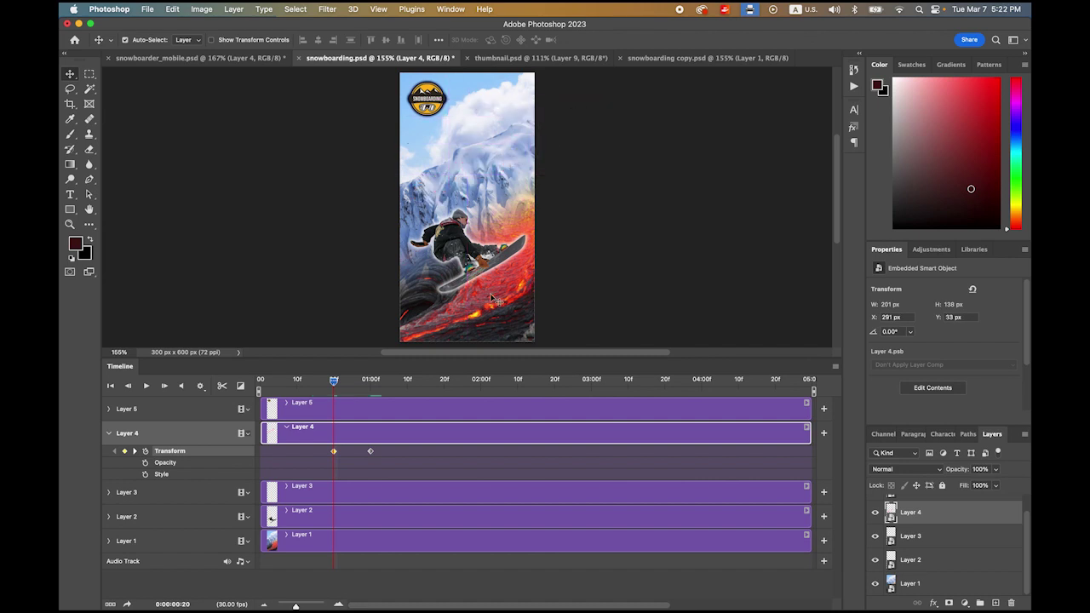
left_click_drag(334, 380, 373, 426)
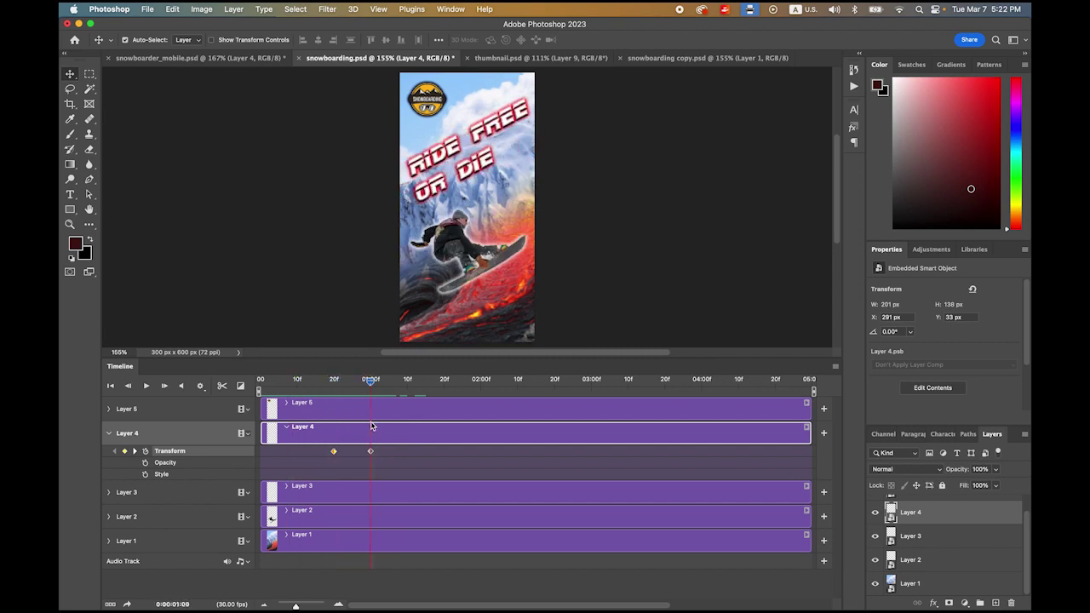
Step: Collapse Layer 4 and add logo Transform keyframes at 01:00 and 01:10, selecting the 01:00 one
left_click(109, 435)
left_click(109, 412)
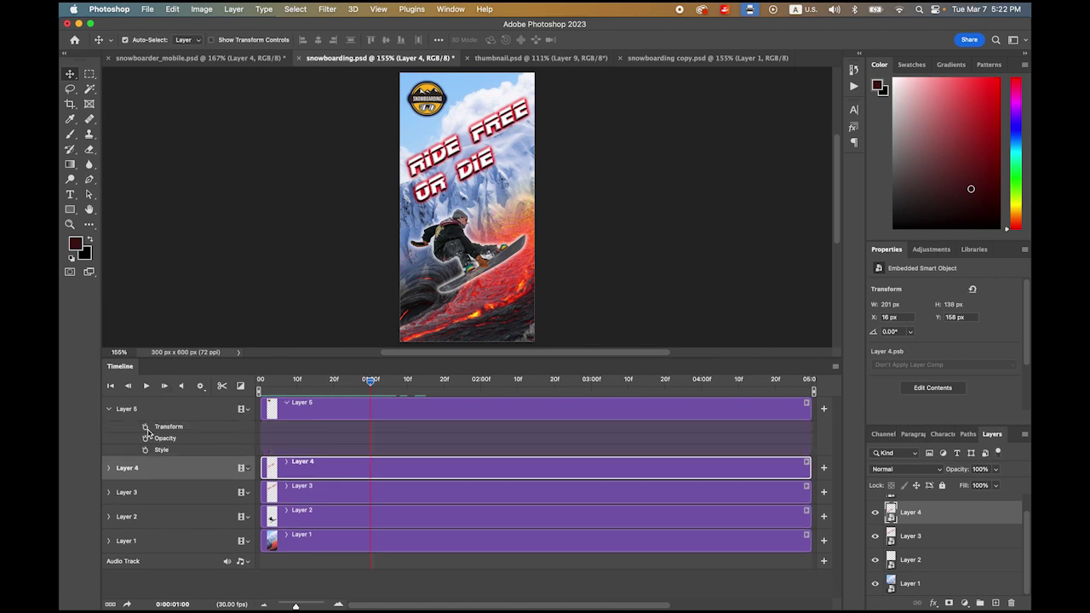
left_click(146, 427)
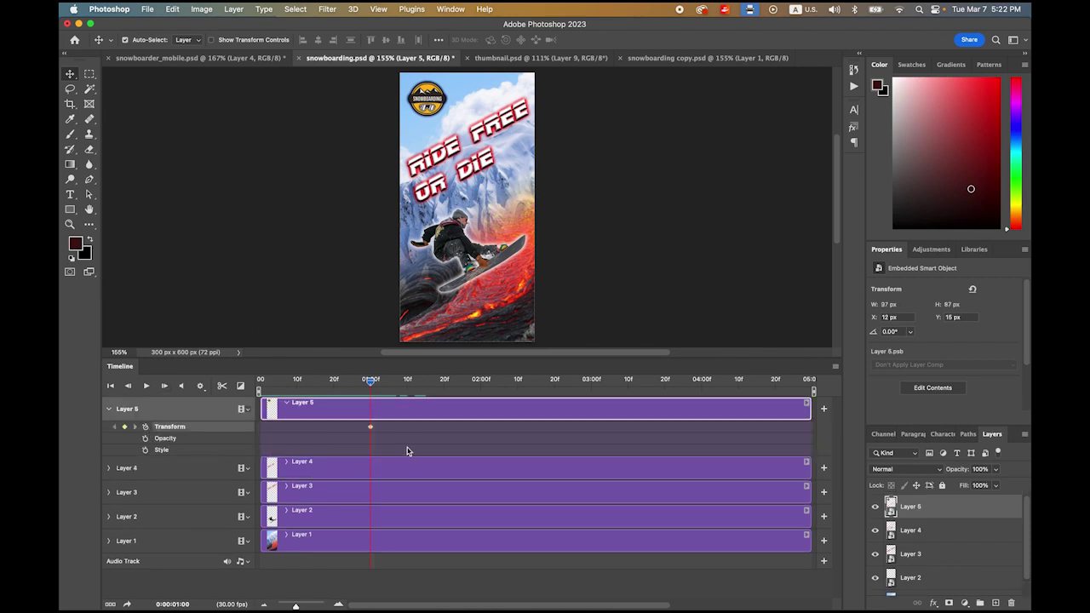
left_click_drag(373, 383, 408, 390)
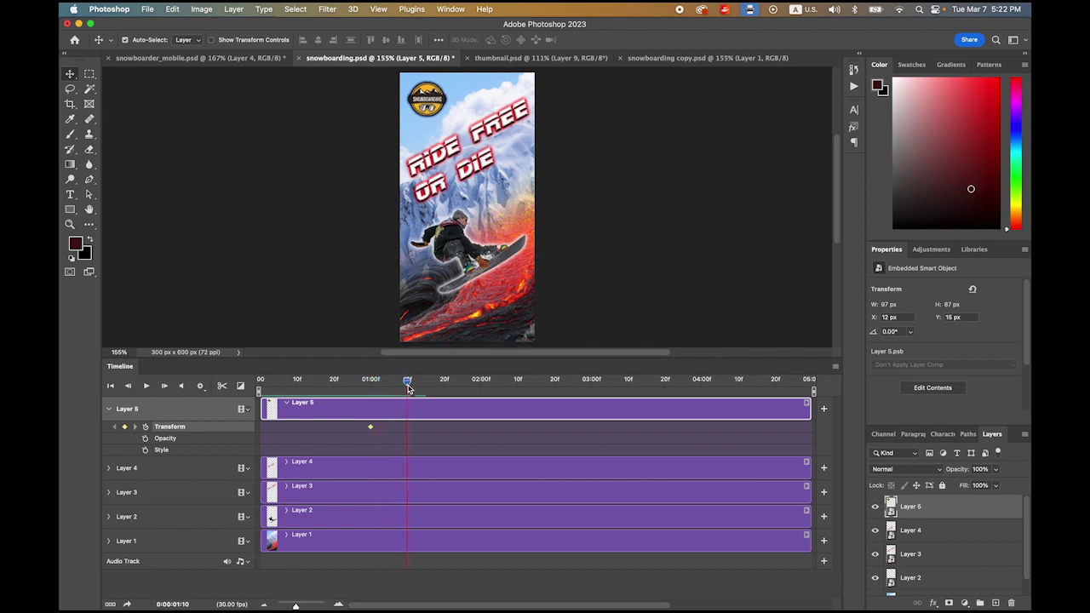
left_click(124, 426)
left_click_drag(407, 384, 371, 387)
left_click(370, 429)
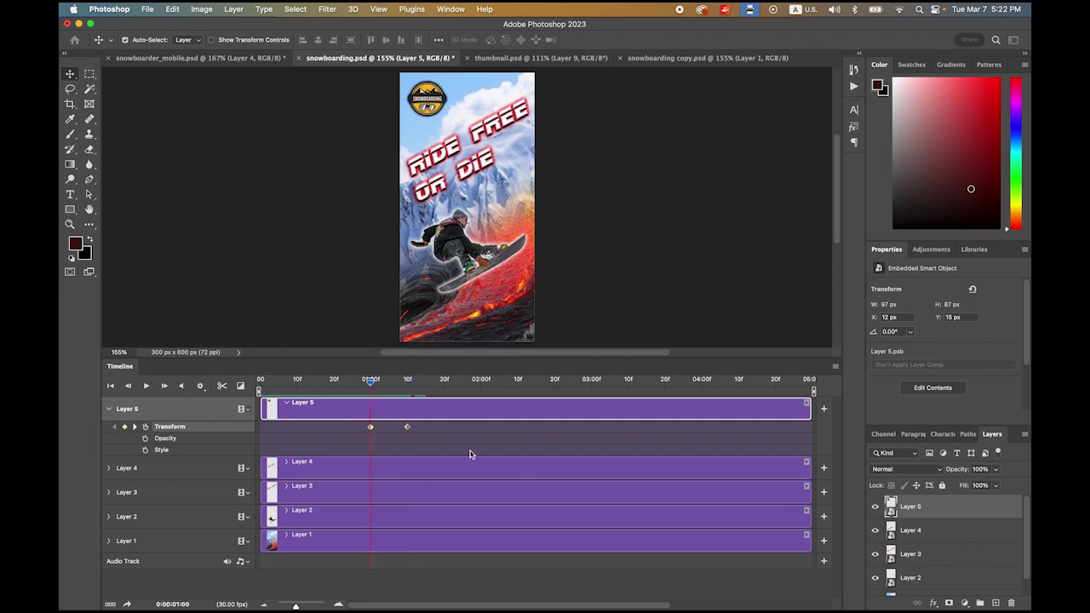
Step: Free-transform the logo at 01:00 to 208×187 px and rotate it 180°
left_click(175, 10)
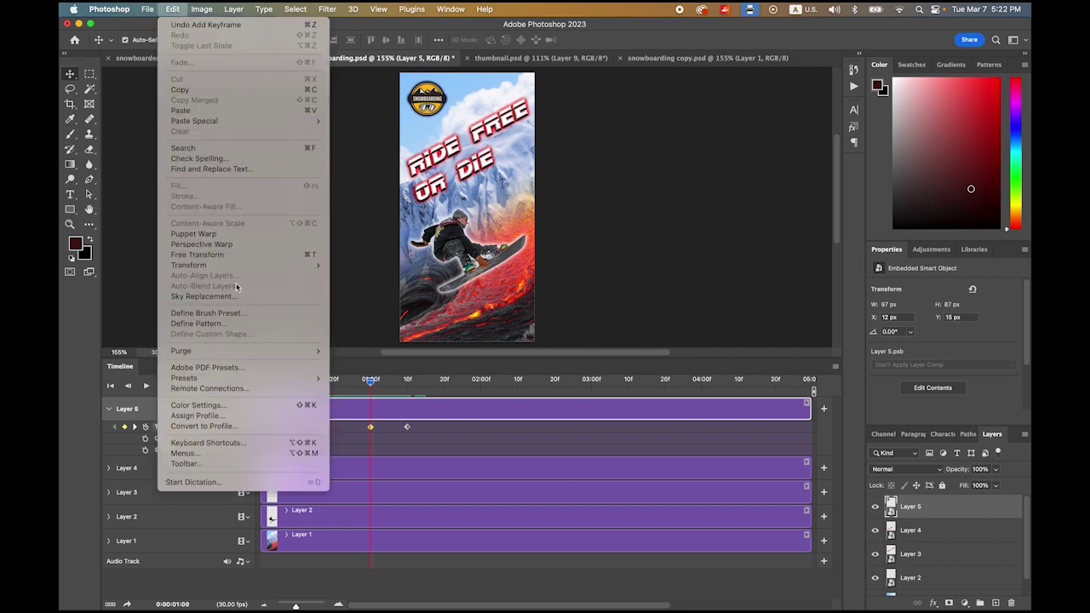
left_click(237, 255)
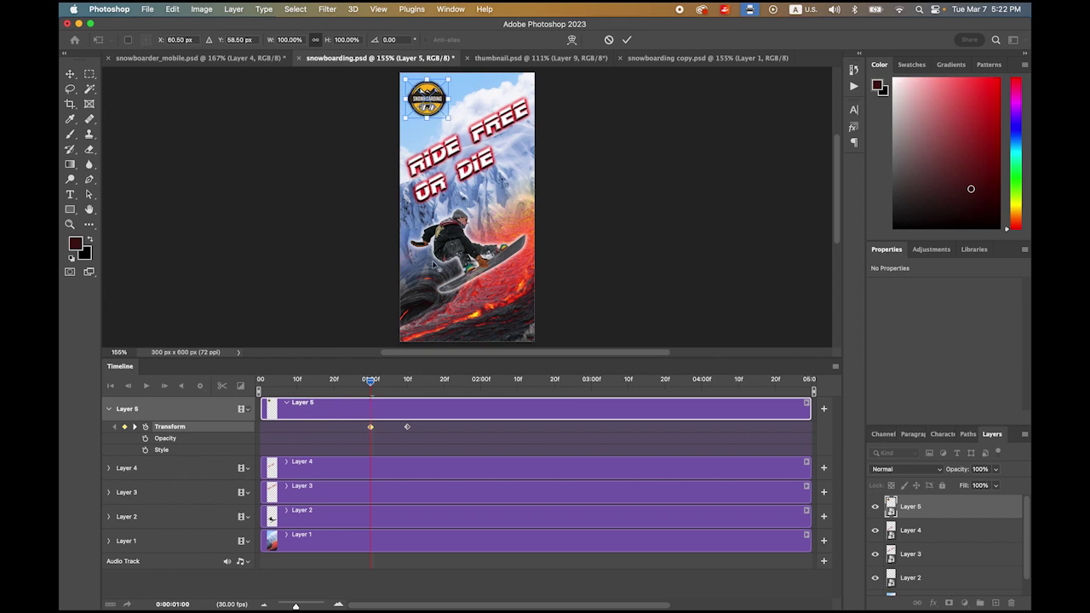
left_click_drag(453, 121, 477, 147)
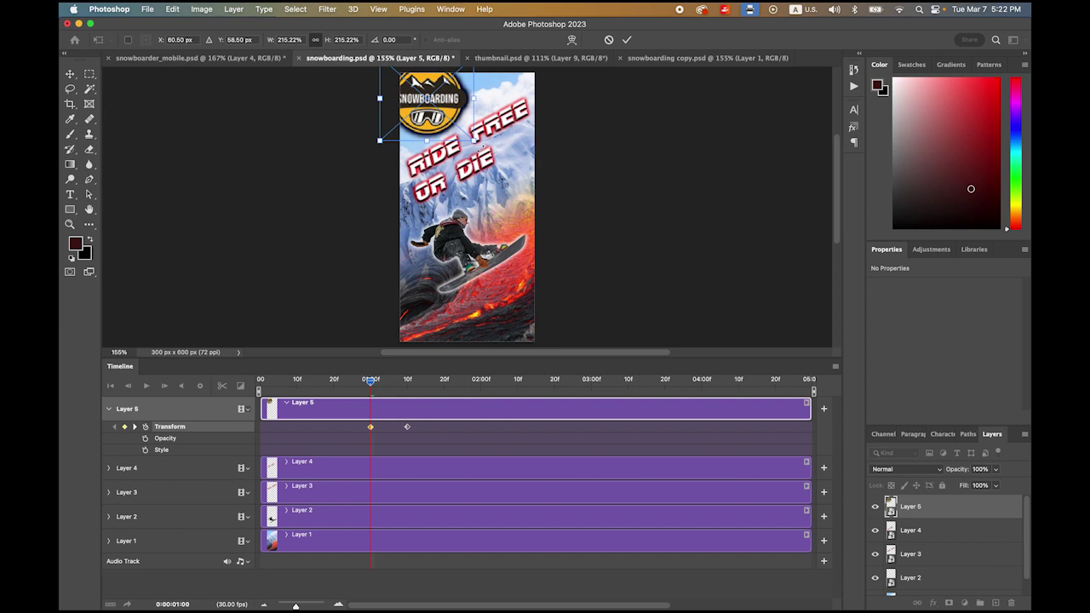
left_click_drag(482, 149, 357, 116)
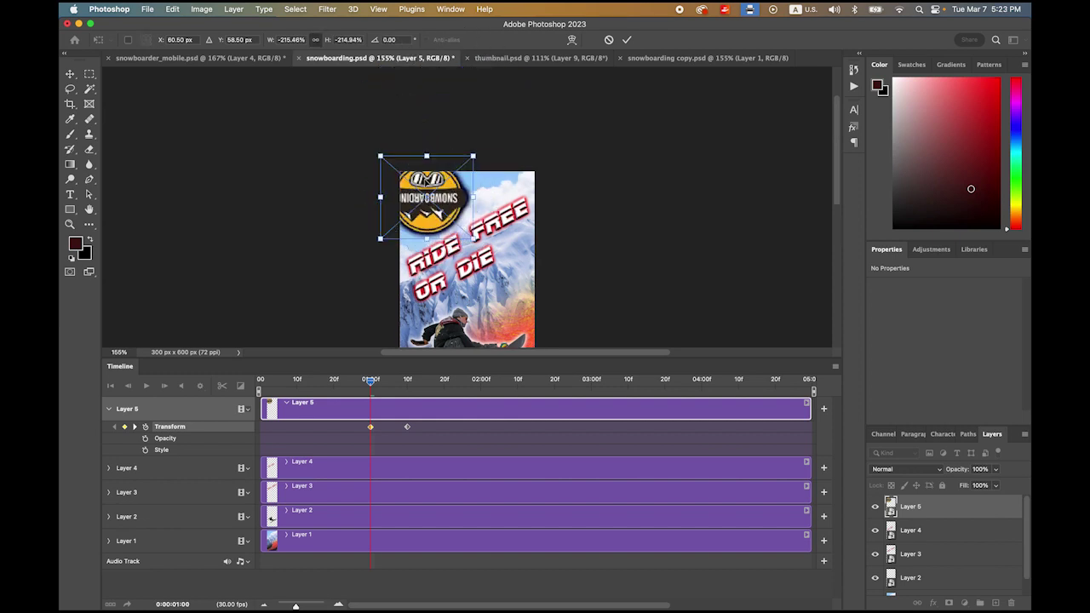
key("Return")
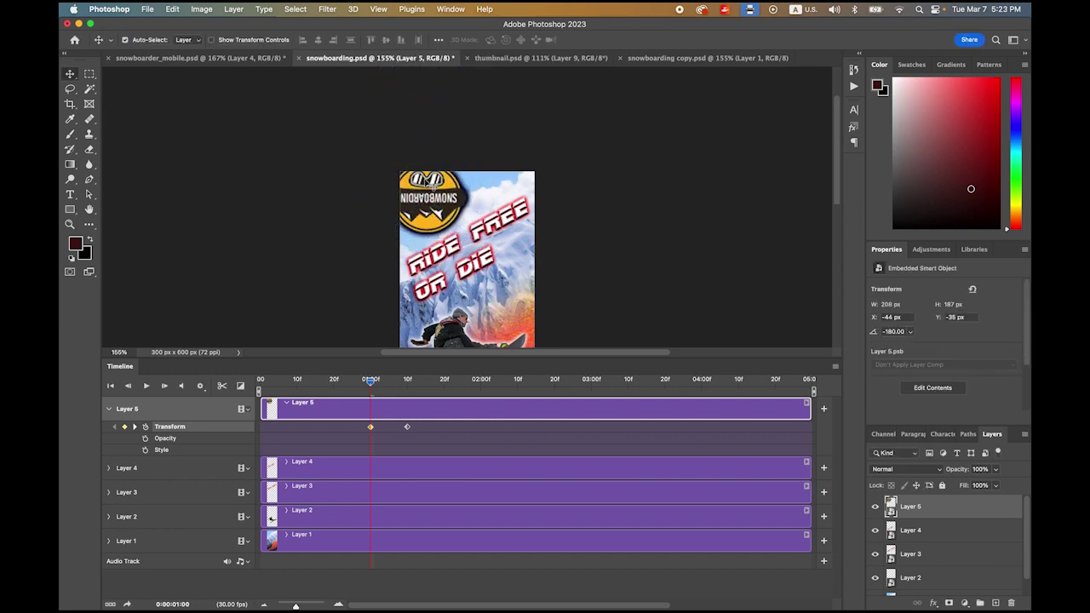
Step: Add logo Opacity keyframes at 01:00 (0%) and 01:10, preview the fade, and collapse Layer 5
left_click(88, 209)
scroll(161, 196, "down", 3)
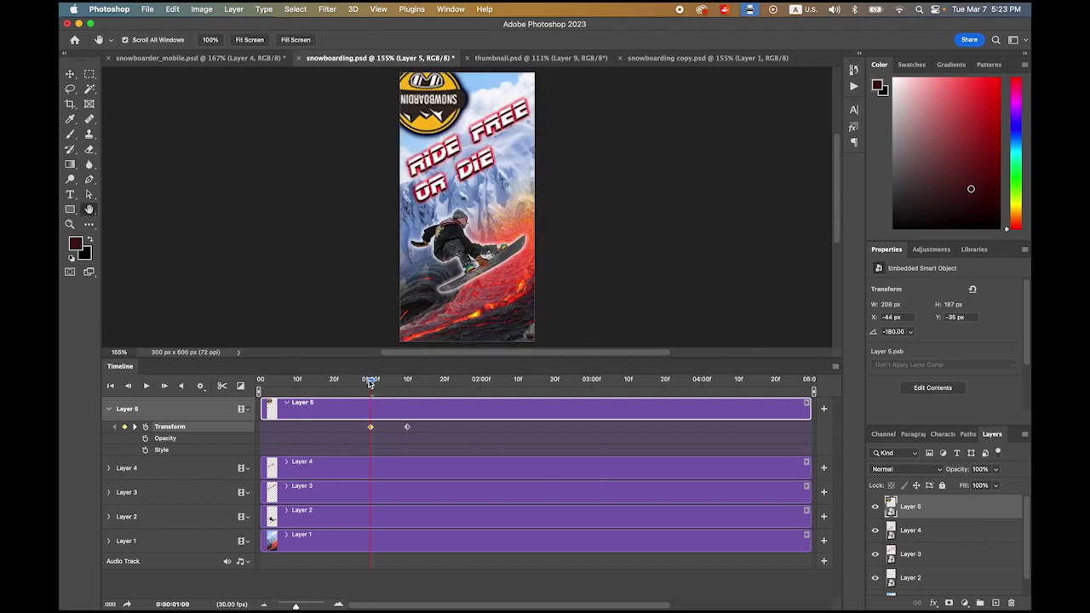
mouse_move(370, 384)
left_mouse_down()
mouse_move(423, 399)
mouse_move(372, 387)
left_mouse_up()
left_click(145, 439)
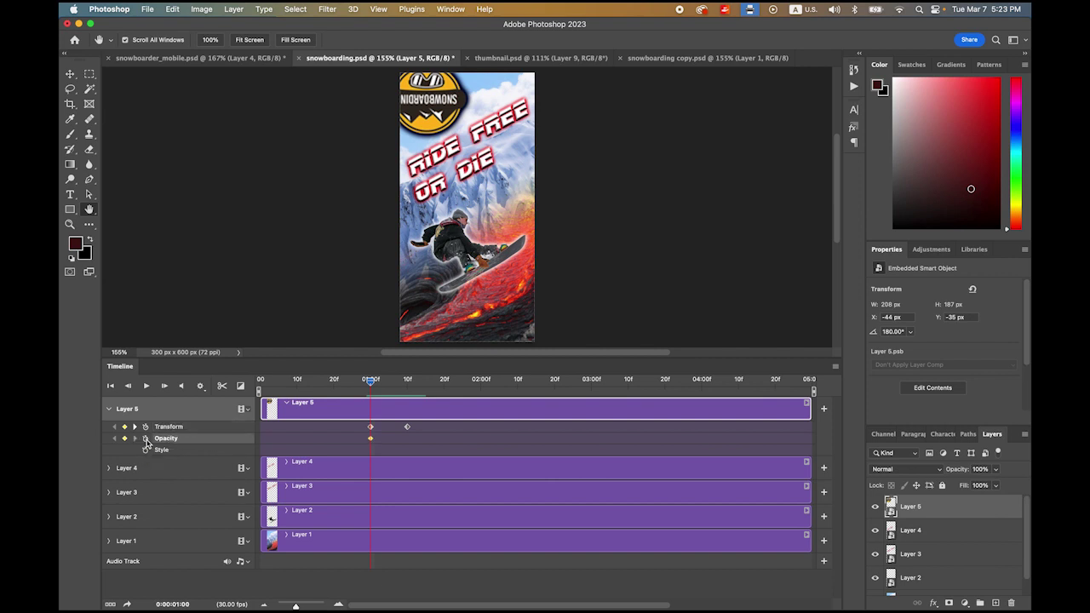
left_click_drag(371, 385, 407, 387)
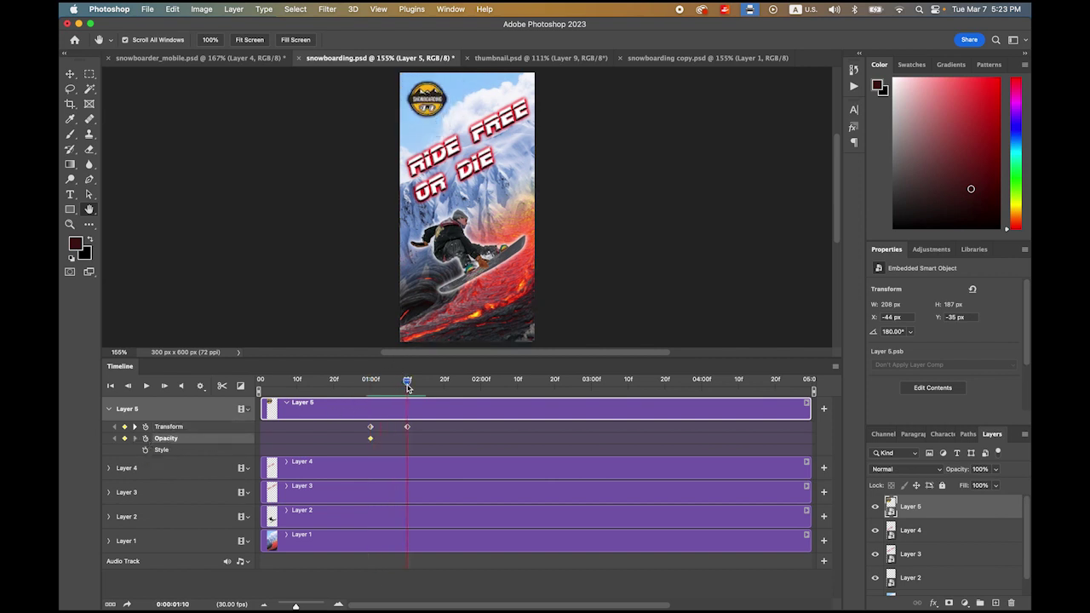
left_click(125, 438)
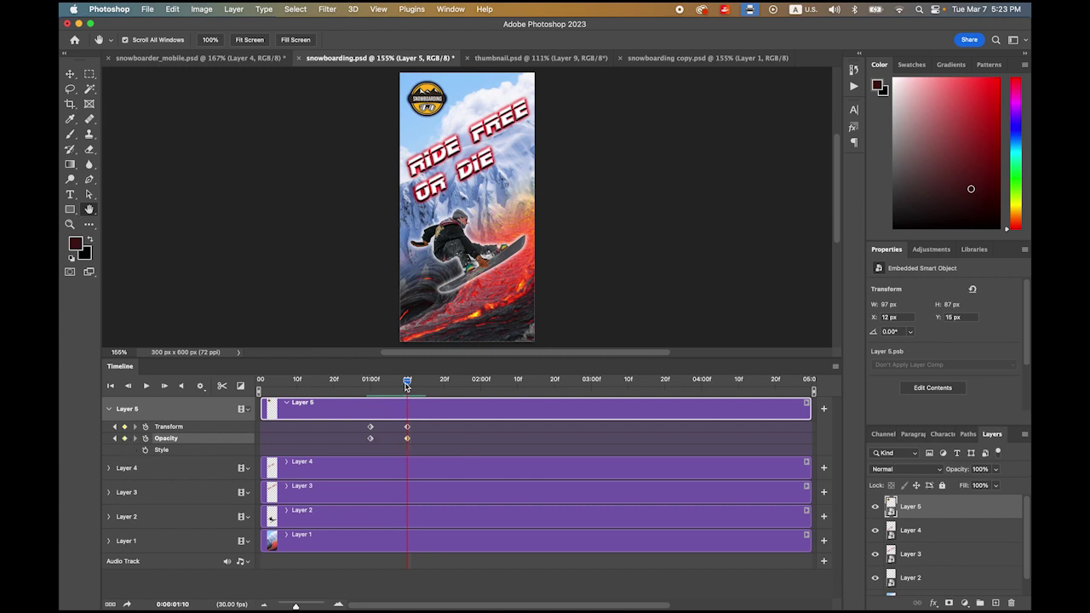
left_click_drag(407, 387, 370, 397)
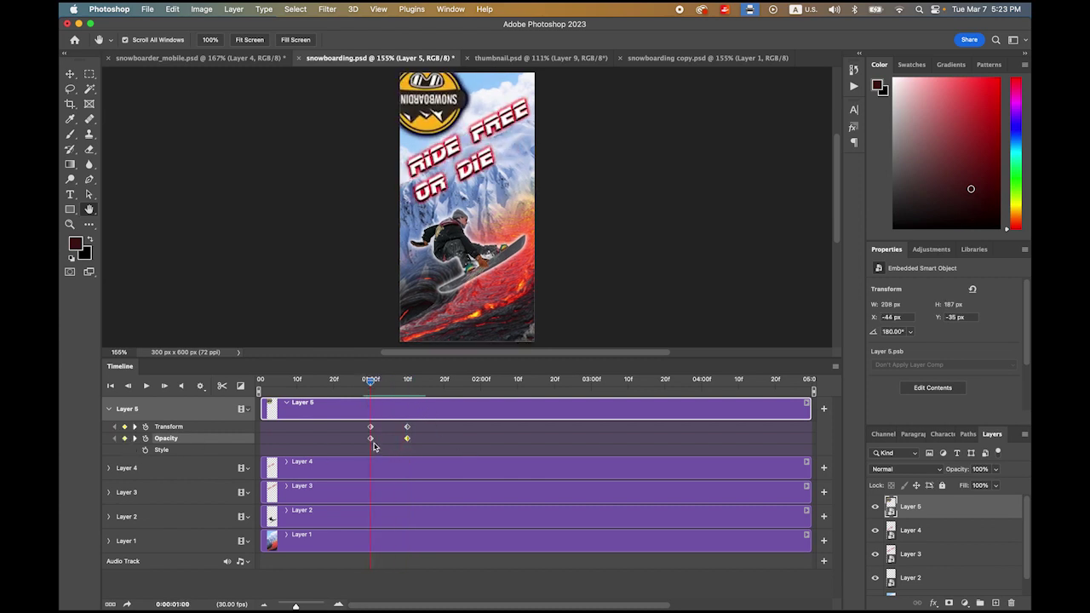
left_click(370, 438)
left_click_drag(998, 484, 890, 481)
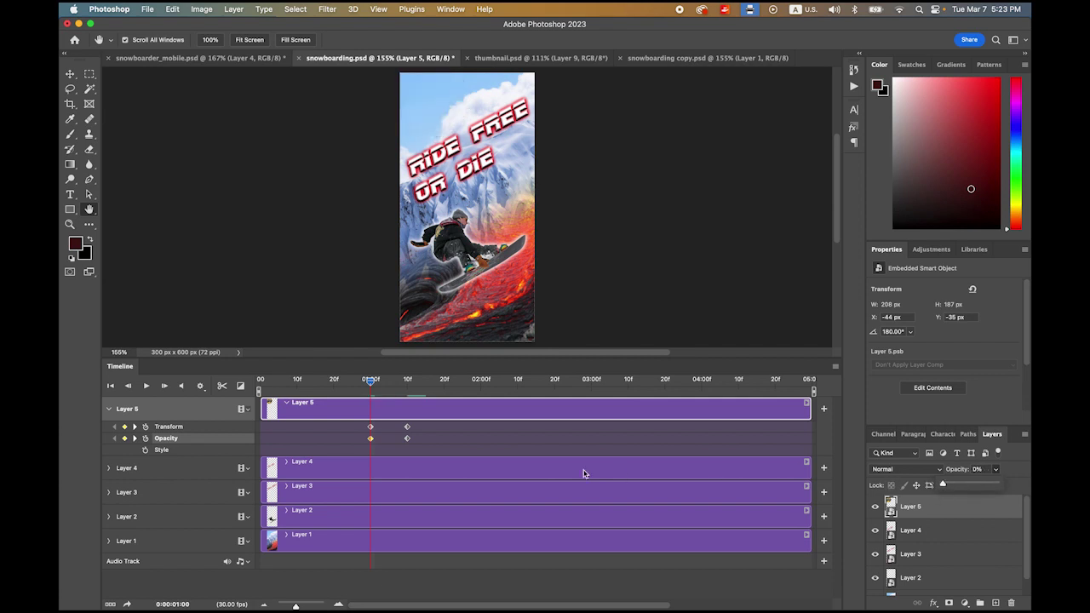
mouse_move(371, 382)
left_mouse_down()
mouse_move(410, 391)
mouse_move(356, 393)
left_mouse_up()
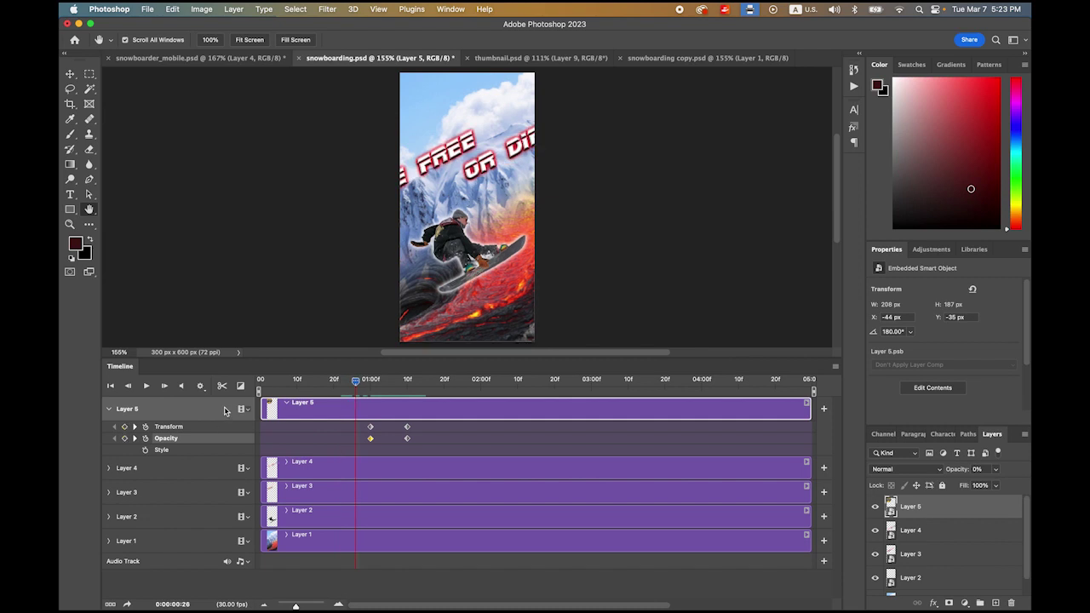
left_click(108, 408)
Step: Play the animation from the first frame, then check Layer 5's keyframe rows
key("Home")
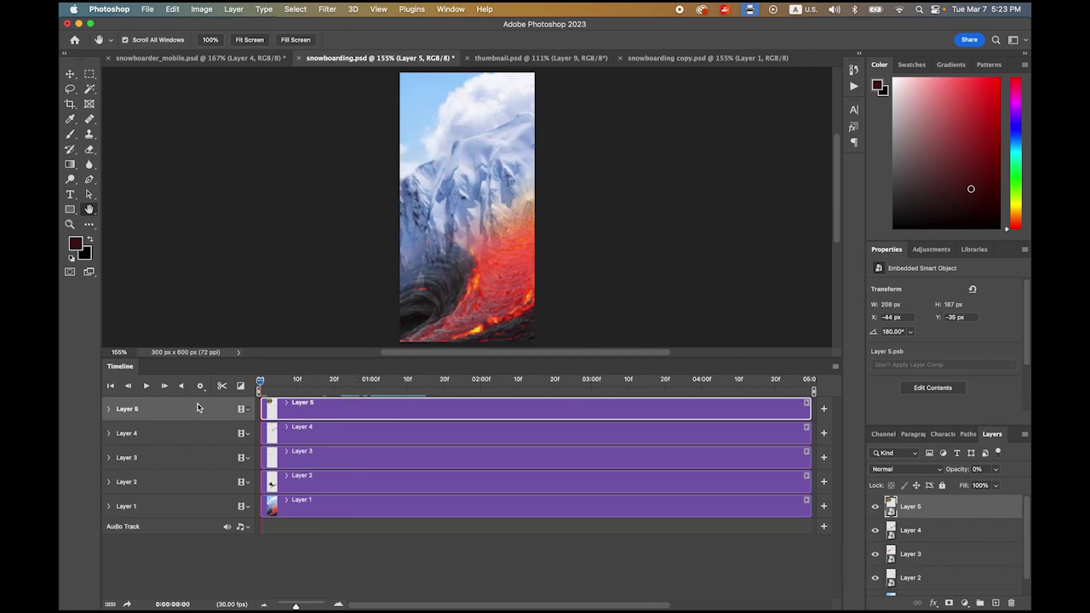
left_click(147, 387)
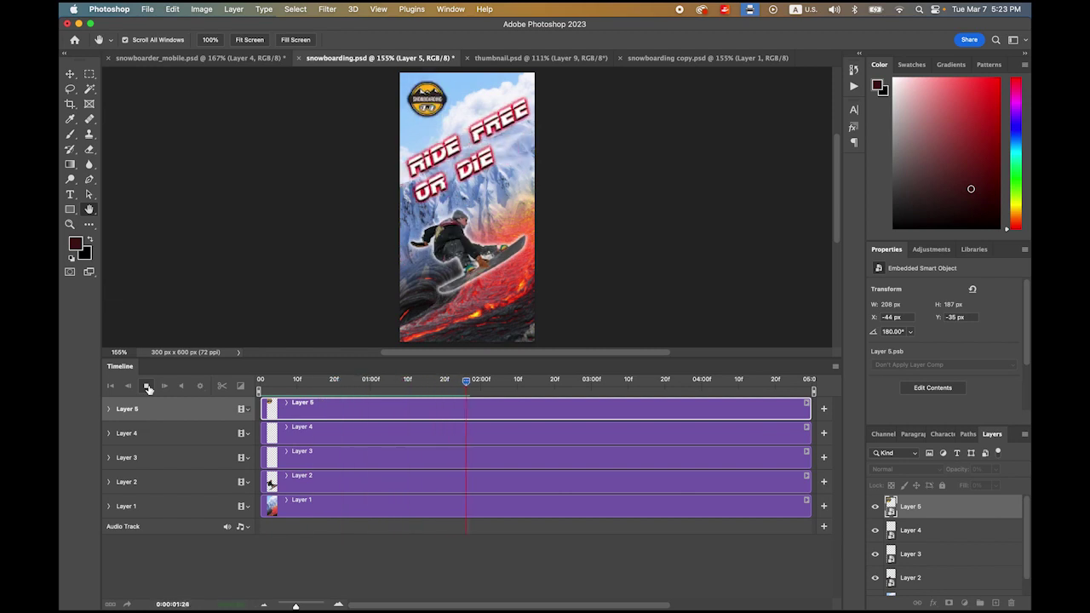
key("space")
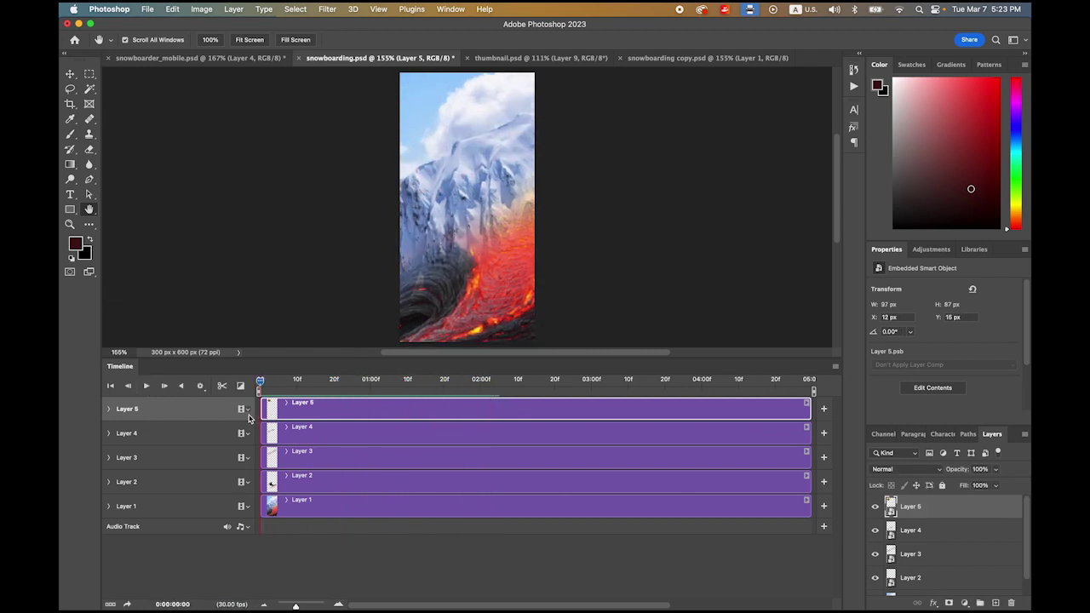
left_click(109, 409)
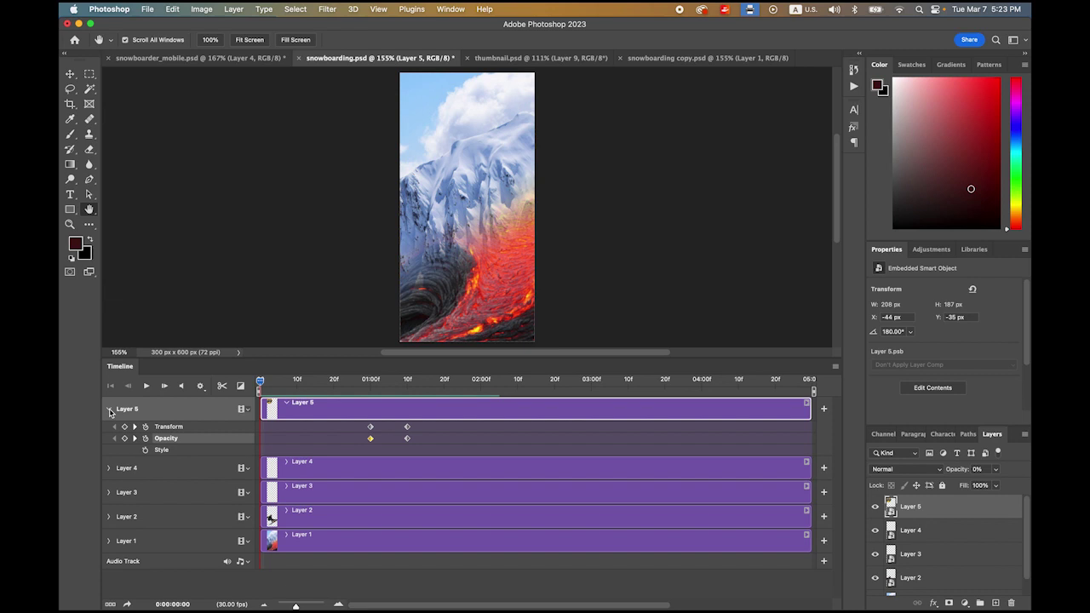
left_click(109, 410)
Step: Replay the animation and scrub the playhead around one second to check the title's entry
left_click(145, 386)
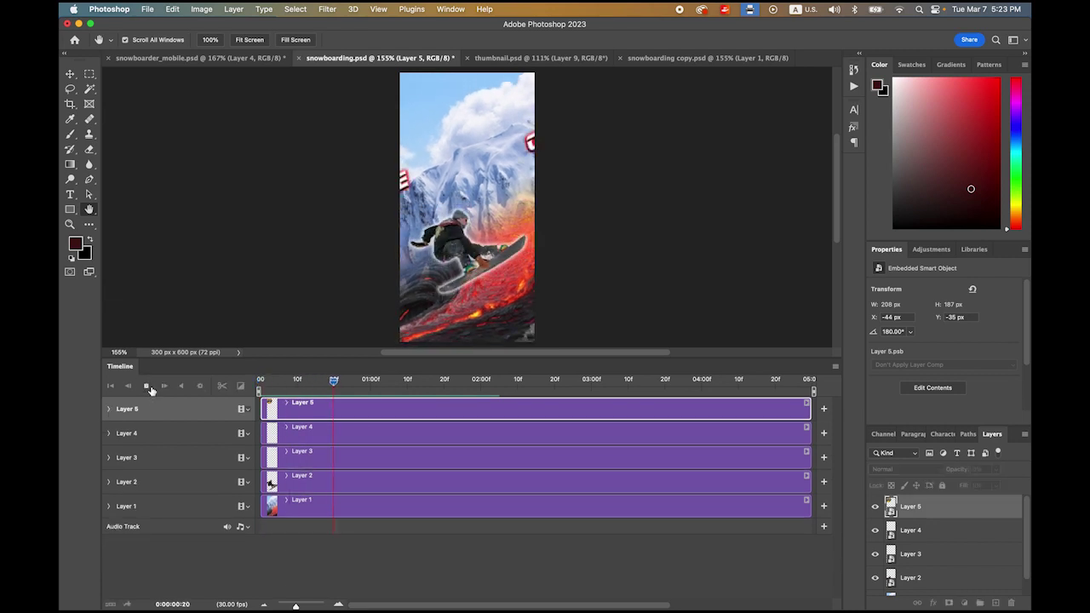
left_click(145, 386)
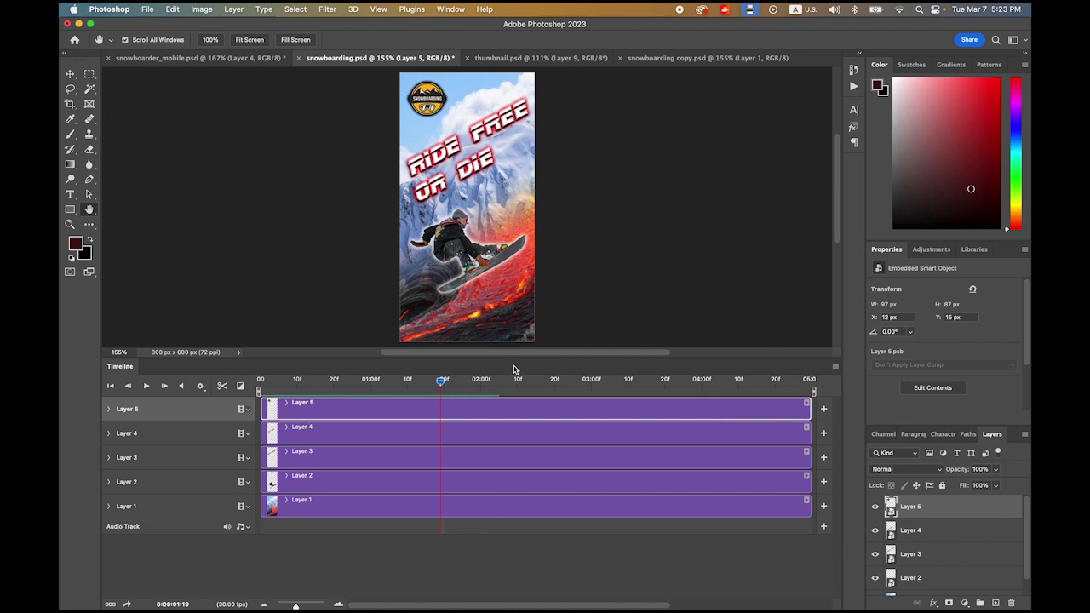
left_click_drag(442, 382, 374, 393)
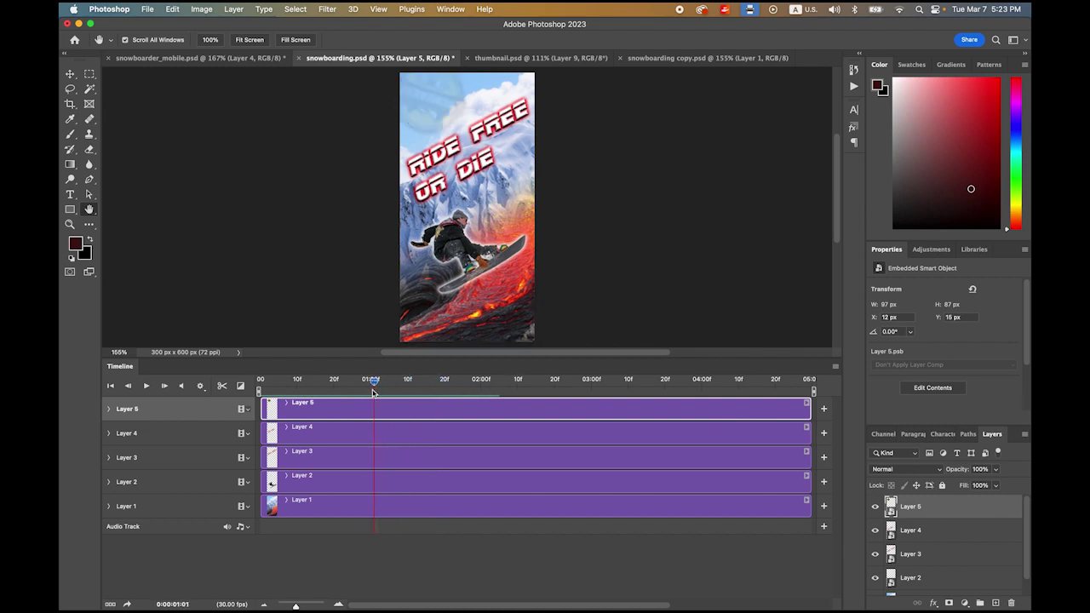
left_click_drag(373, 393, 167, 413)
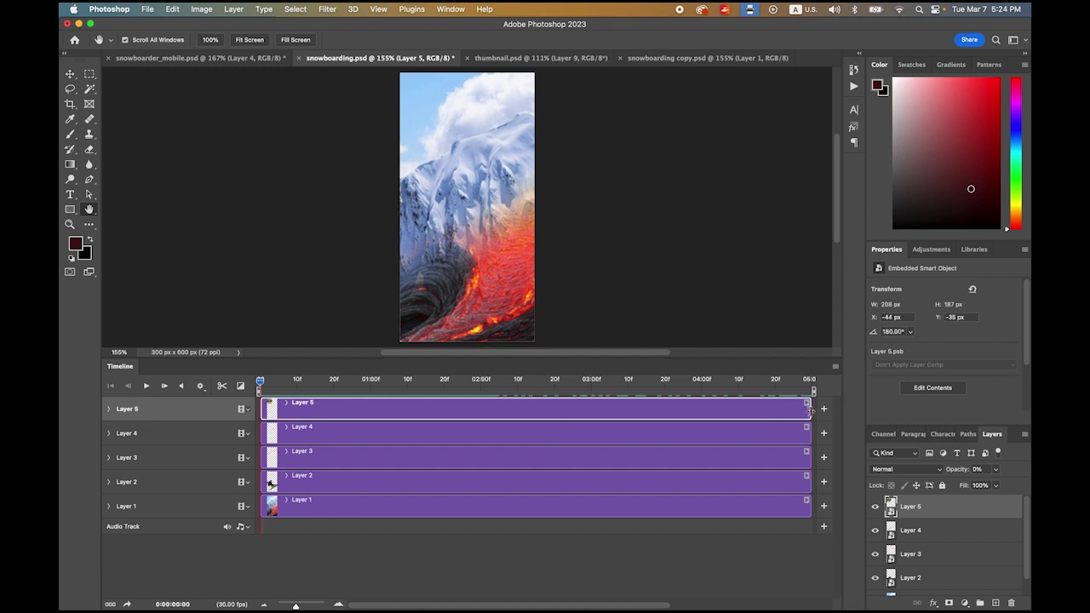
Step: Trim the clips of Layers 5, 4, 3, 2 and 1 to end at 04:00, then play the preview
left_click_drag(809, 411, 702, 426)
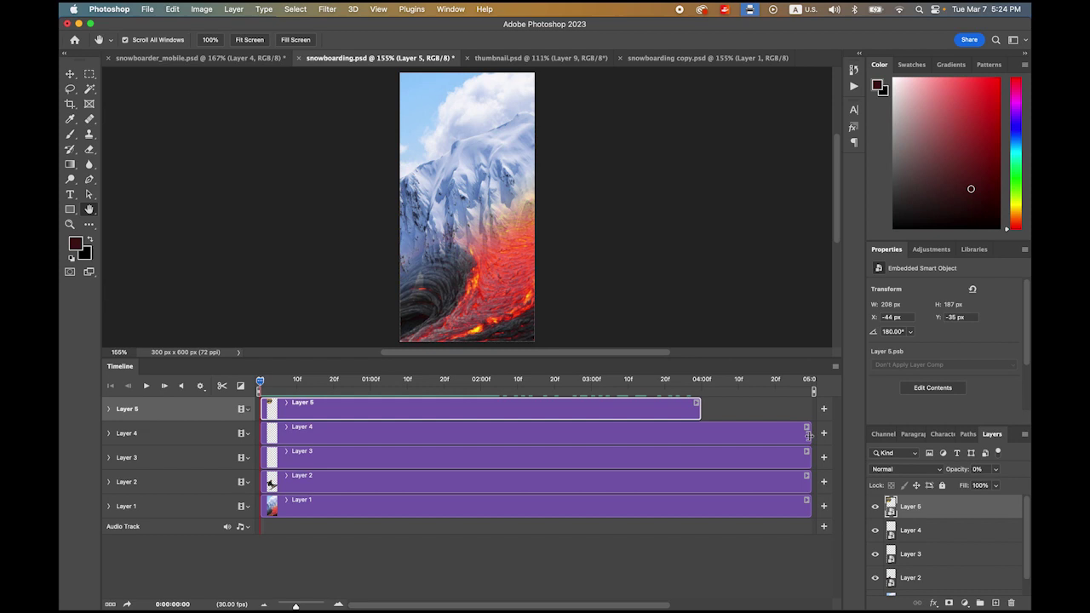
left_click(796, 437)
left_click_drag(797, 437, 704, 441)
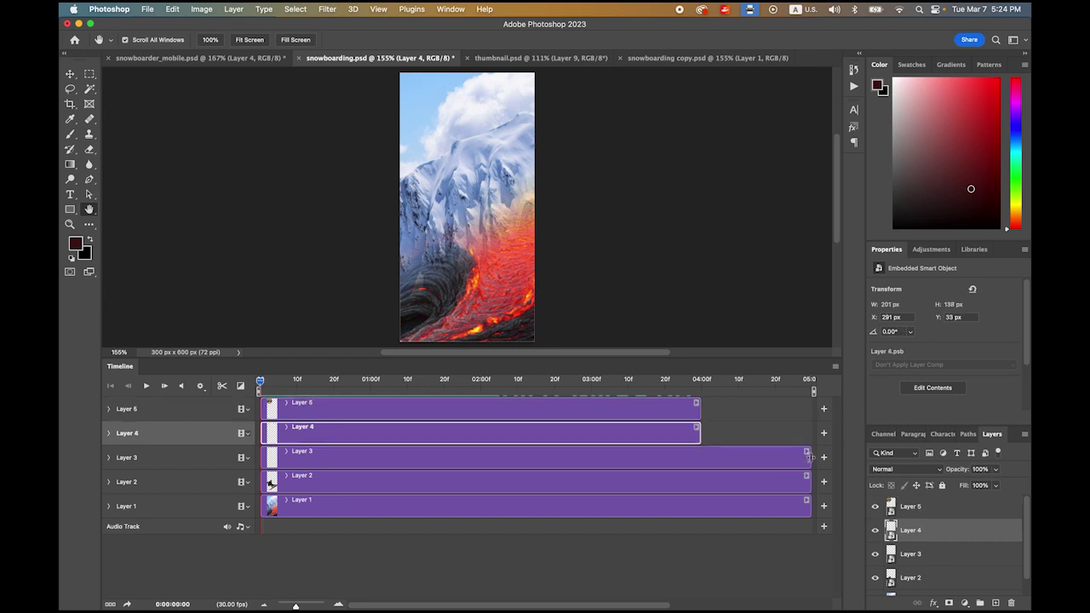
left_click_drag(810, 459, 701, 458)
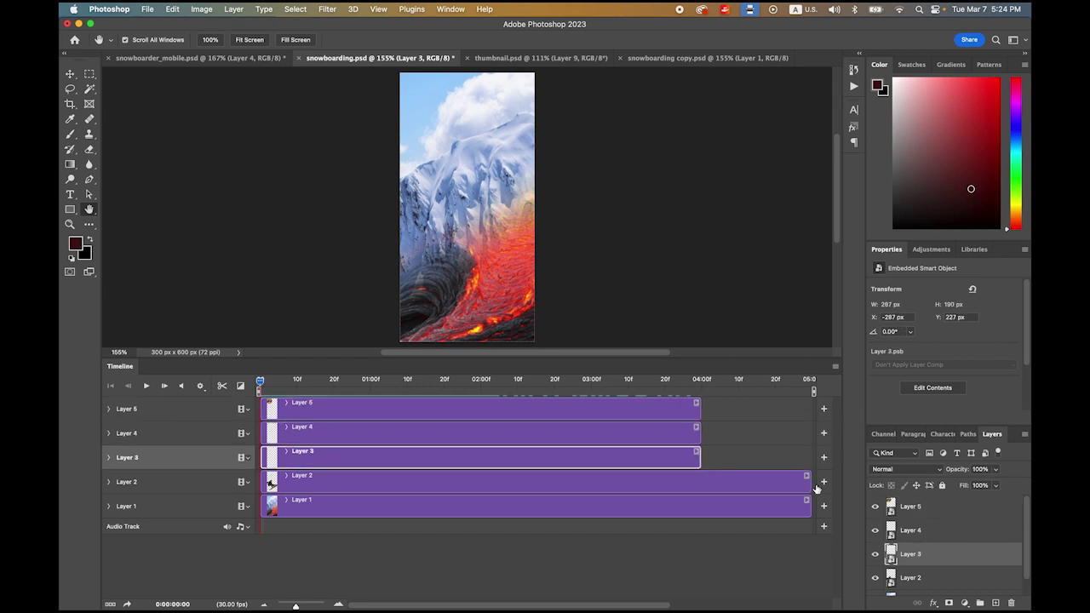
left_click_drag(810, 486, 701, 485)
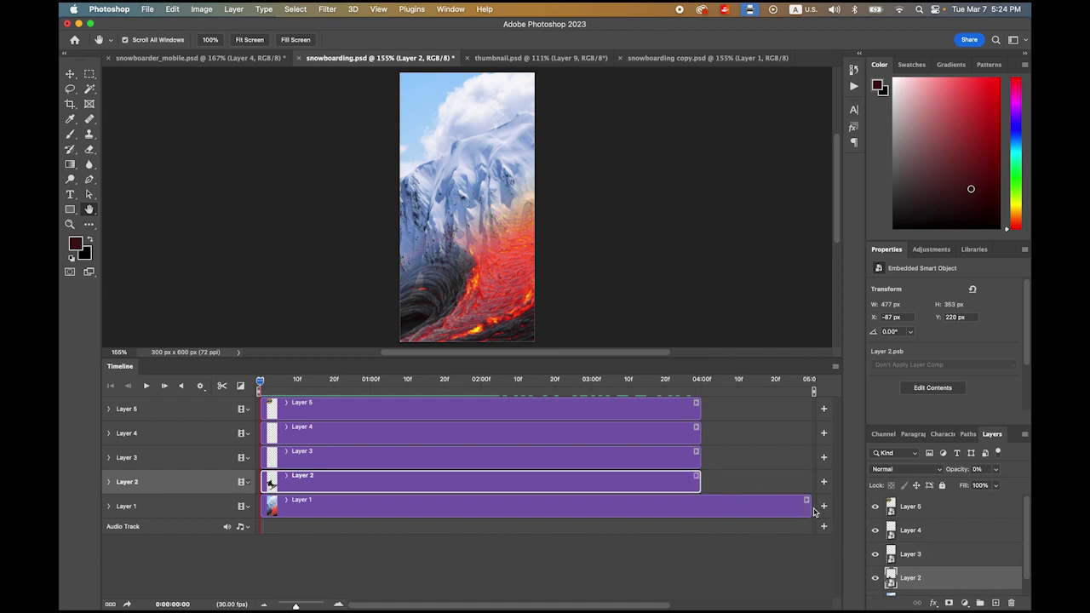
left_click_drag(810, 510, 700, 504)
left_click(146, 386)
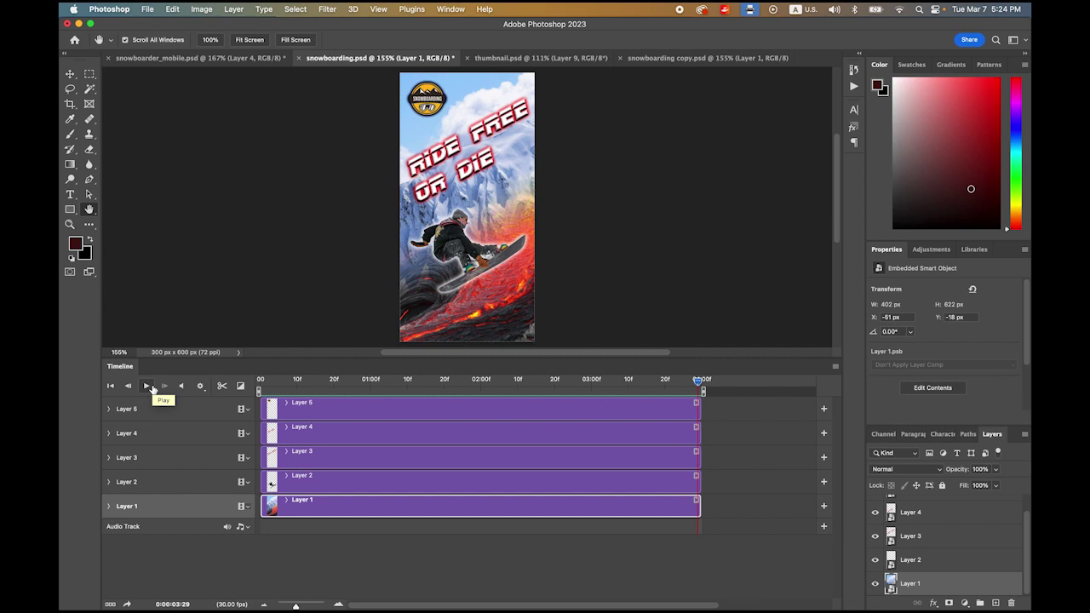
Step: Save the snowboarding document, then open Render Video from File > Export
left_click(145, 10)
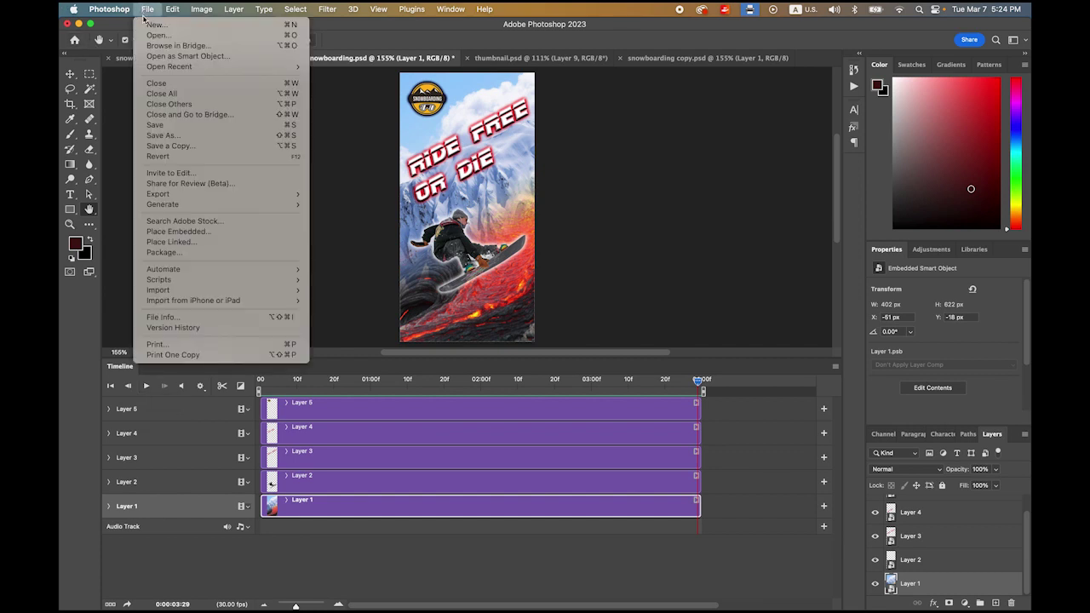
left_click(171, 125)
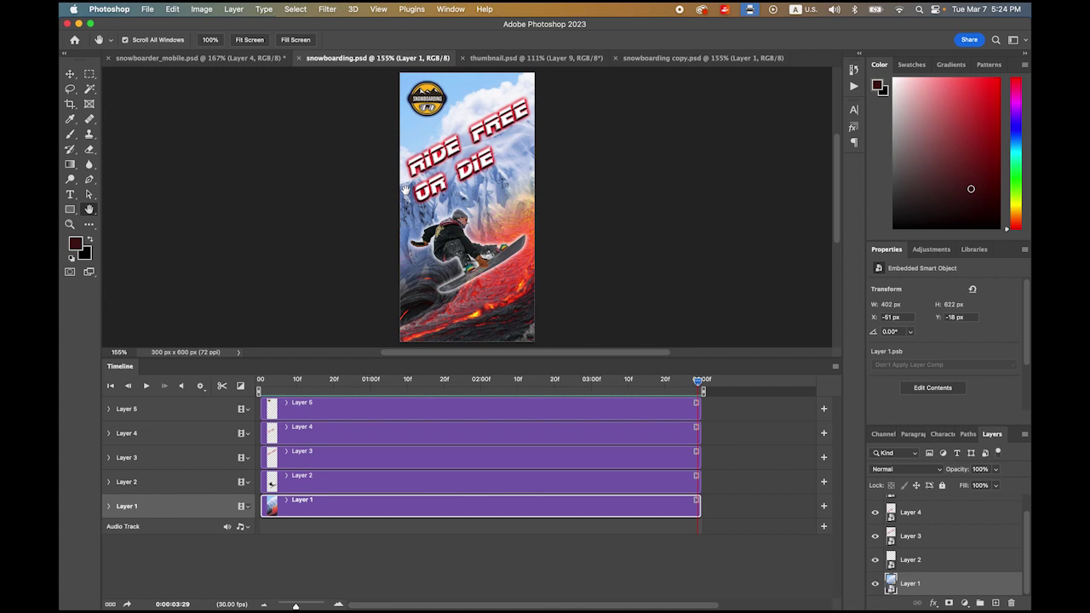
left_click(145, 8)
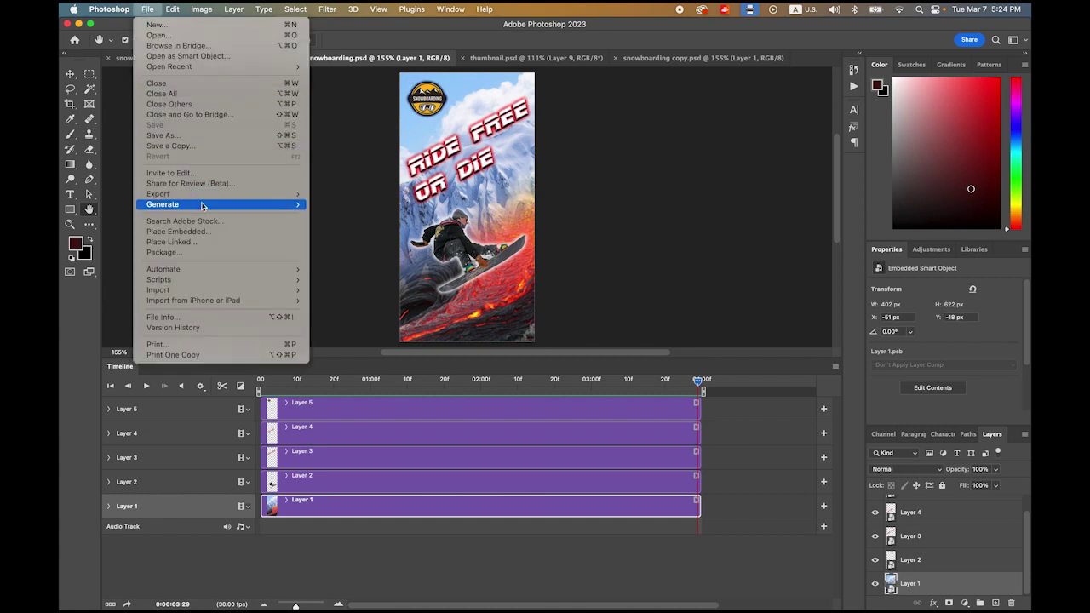
mouse_move(205, 197)
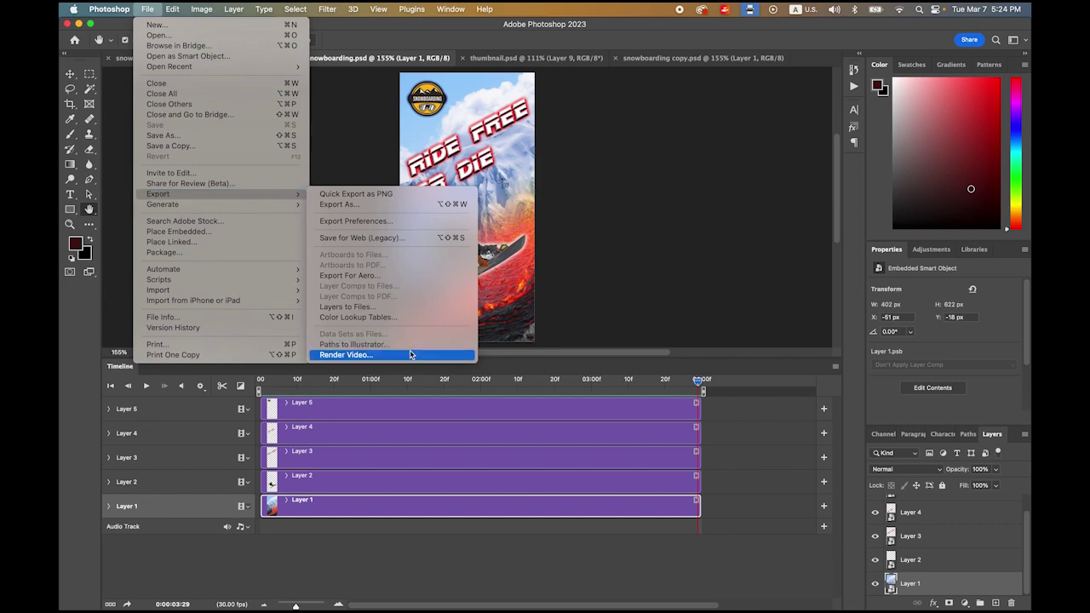
left_click(410, 355)
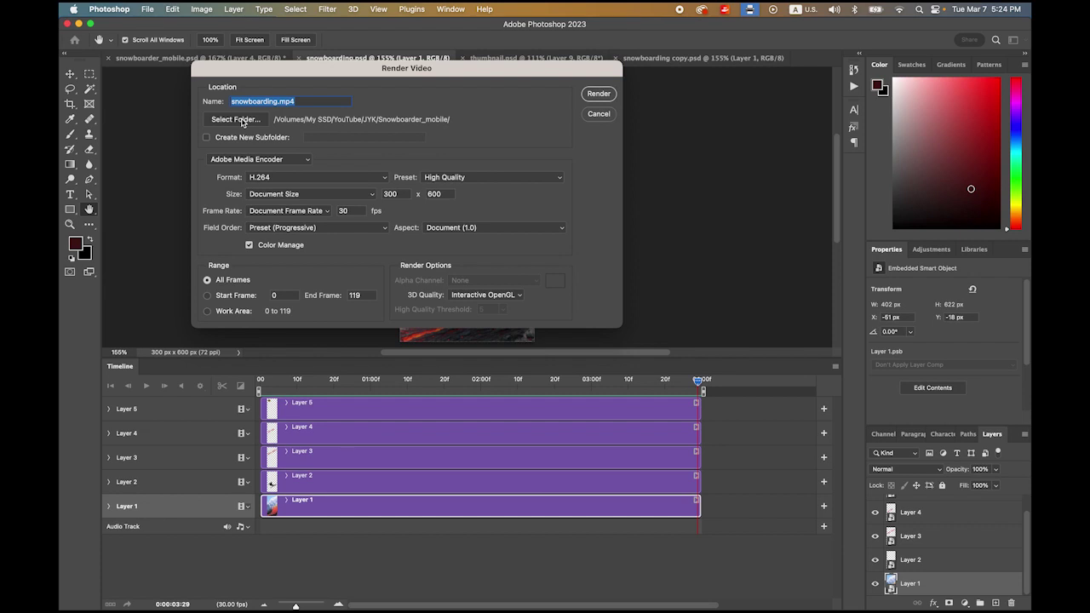
Step: Output to the Snowboarder_mobile folder, keeping H.264 format and a 300 × 600 size
left_click(237, 119)
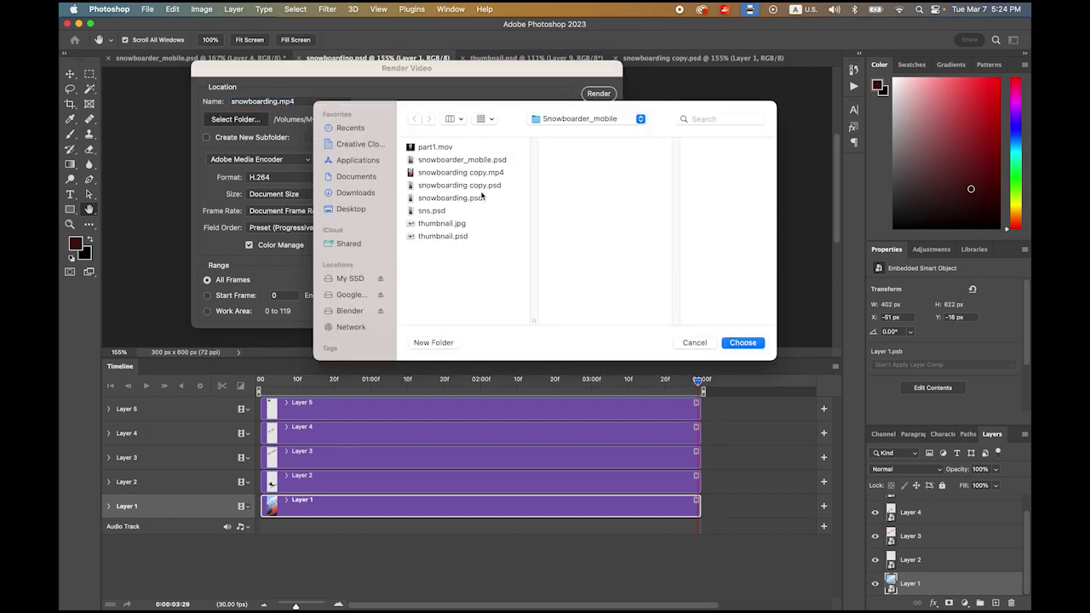
left_click(743, 342)
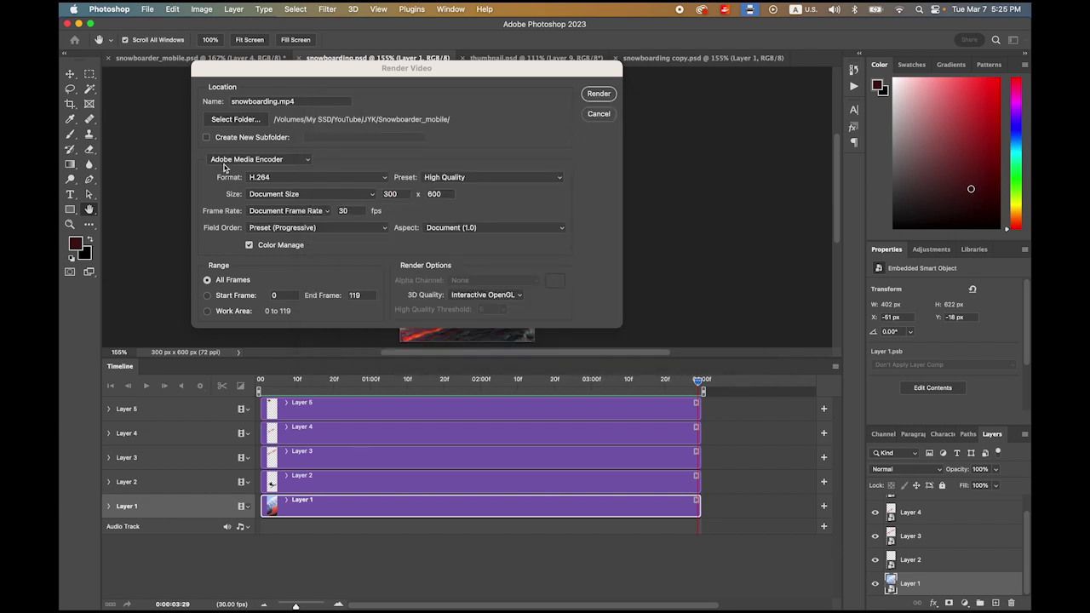
left_click(290, 181)
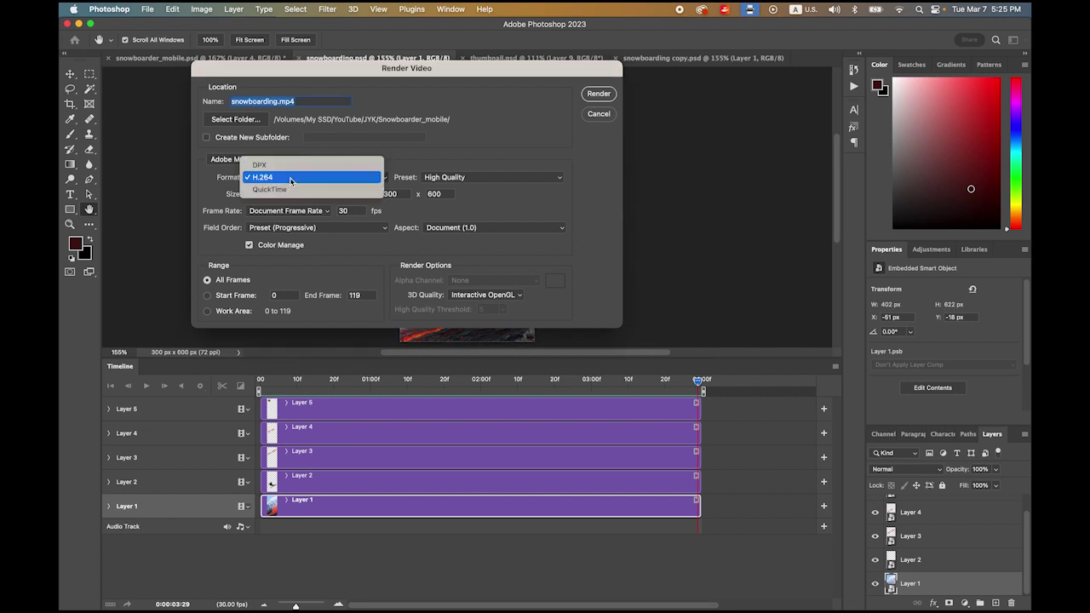
left_click(290, 179)
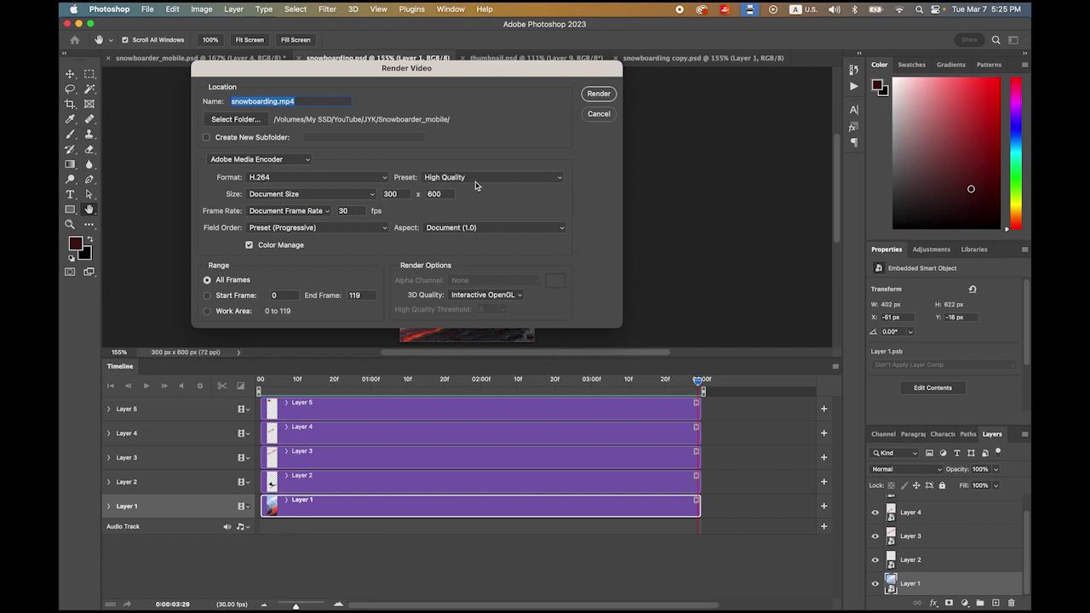
left_click_drag(397, 194, 377, 194)
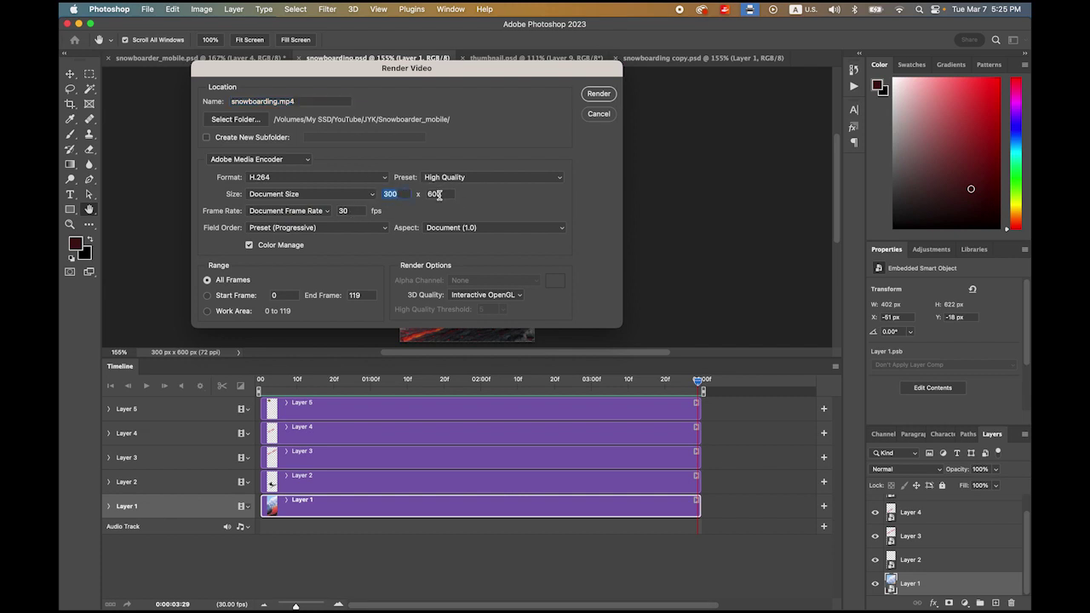
left_click_drag(445, 194, 407, 194)
mouse_move(986, 590)
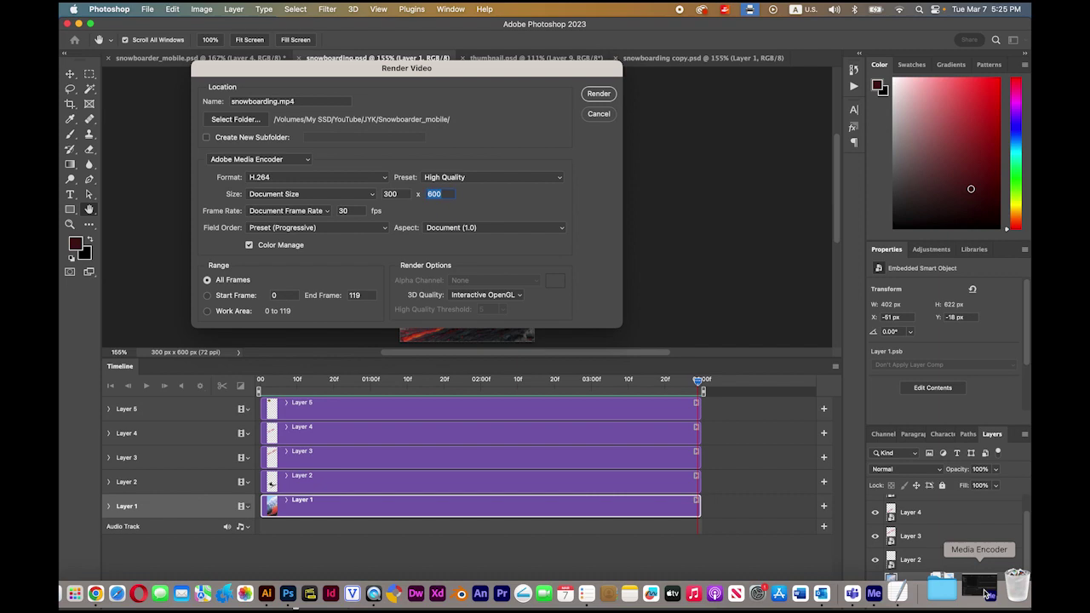
Step: Start Media Encoder, render snowboarding.mp4 from Photoshop, and open Finder on the output
left_click(987, 591)
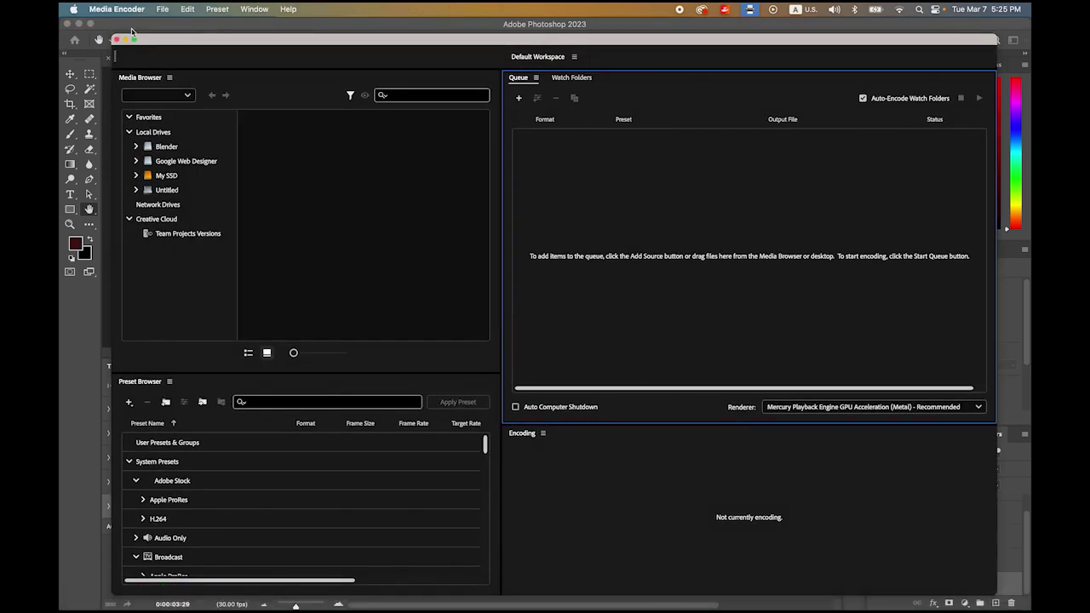
left_click(126, 41)
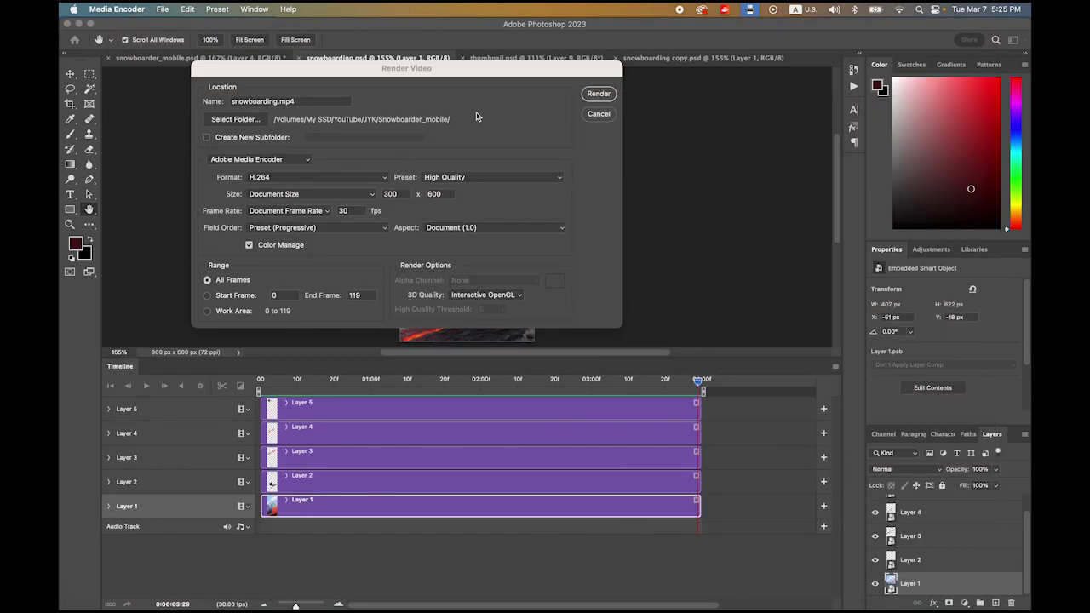
left_click(494, 79)
left_click(605, 99)
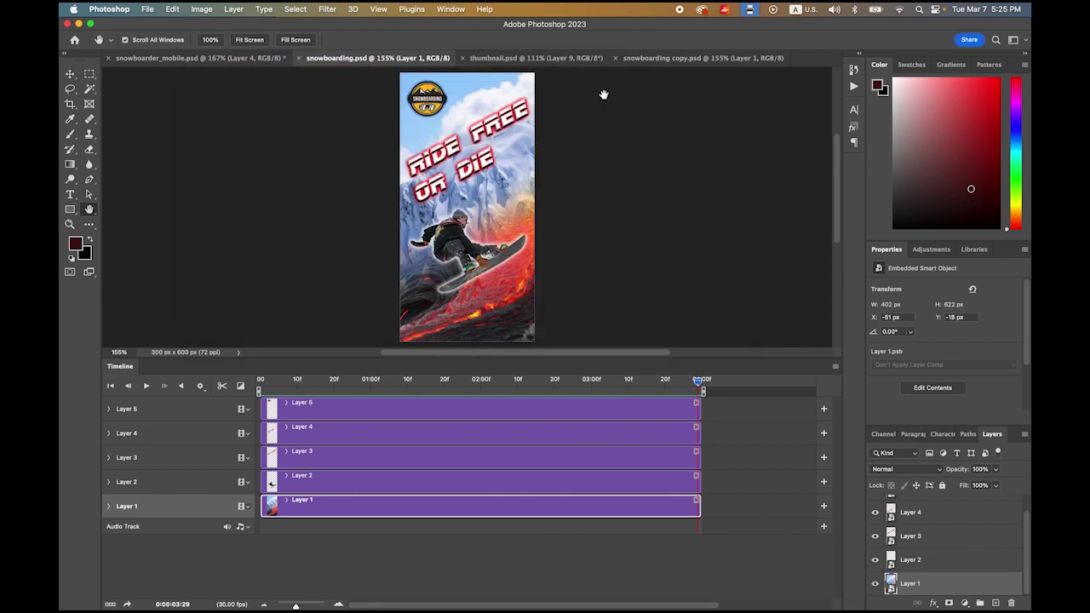
left_click(83, 596)
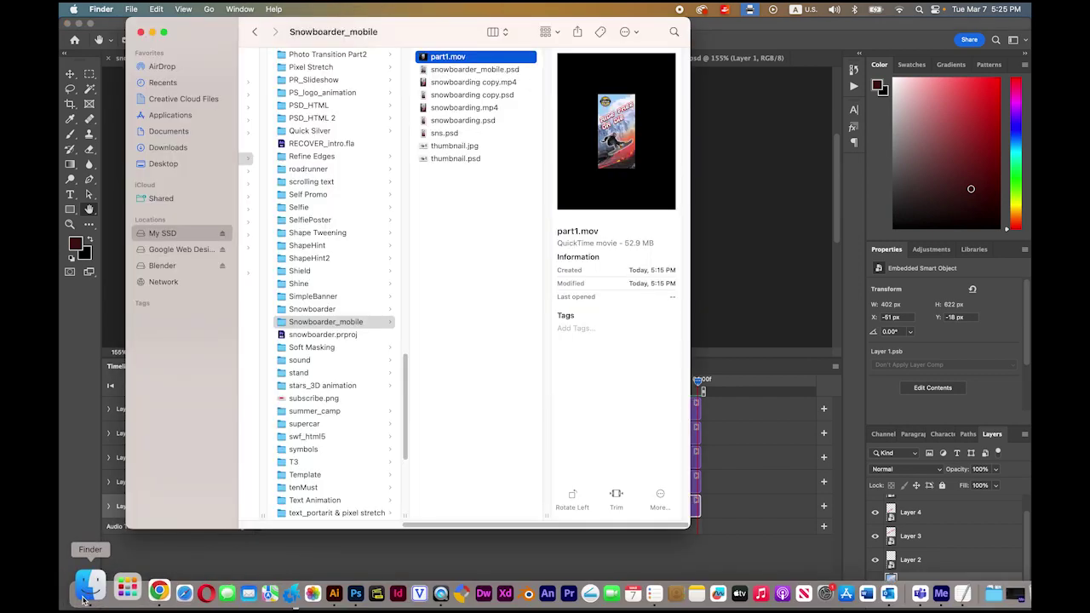
Step: Quick Look snowboarding.mp4, replay it from the start, and enlarge the preview window
left_click(424, 108)
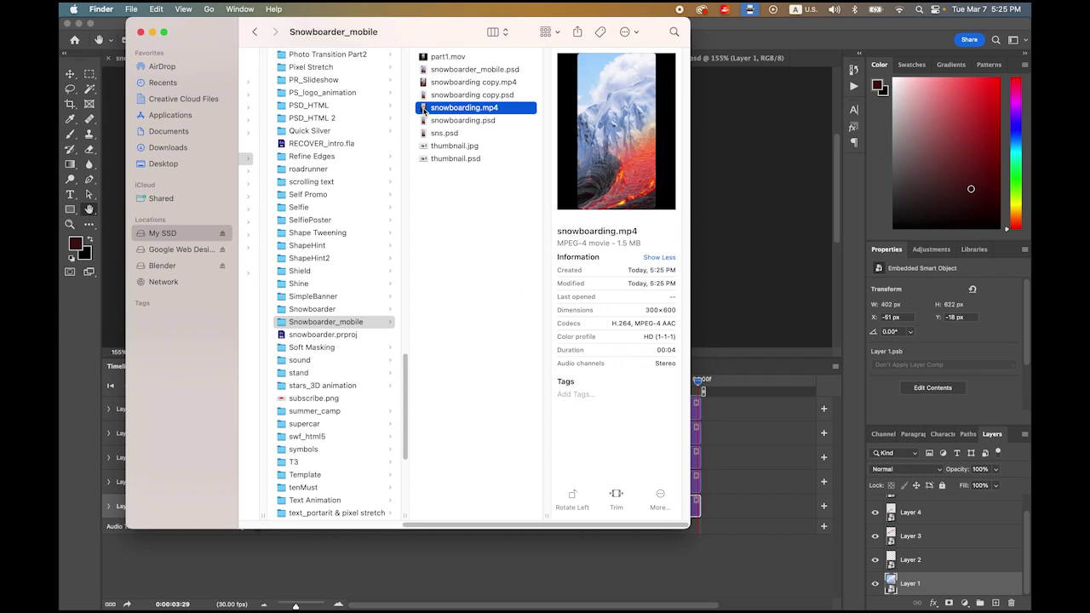
key("space")
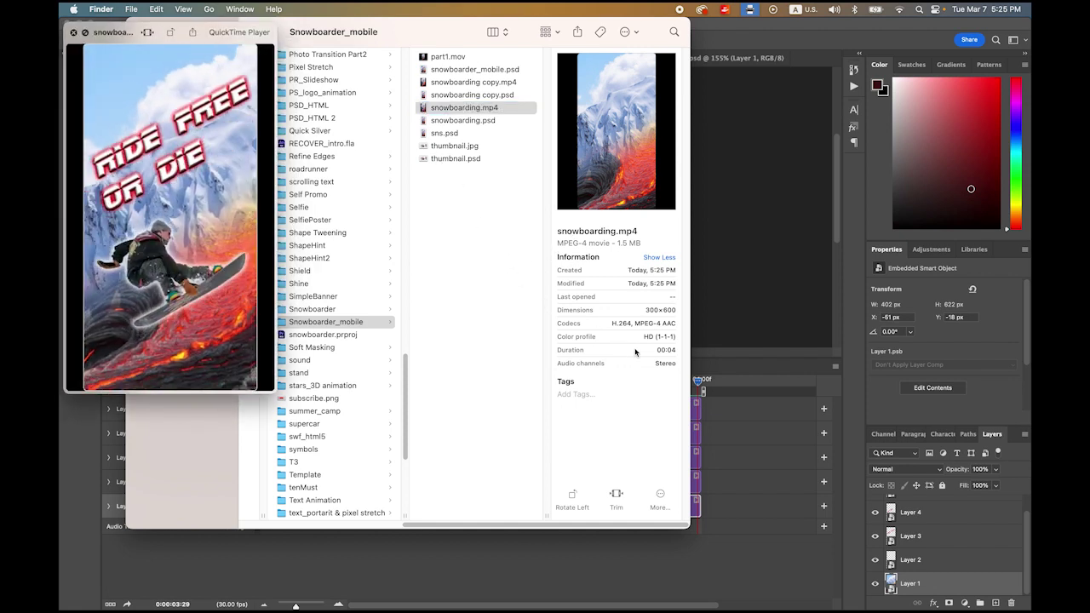
left_click_drag(176, 177, 409, 196)
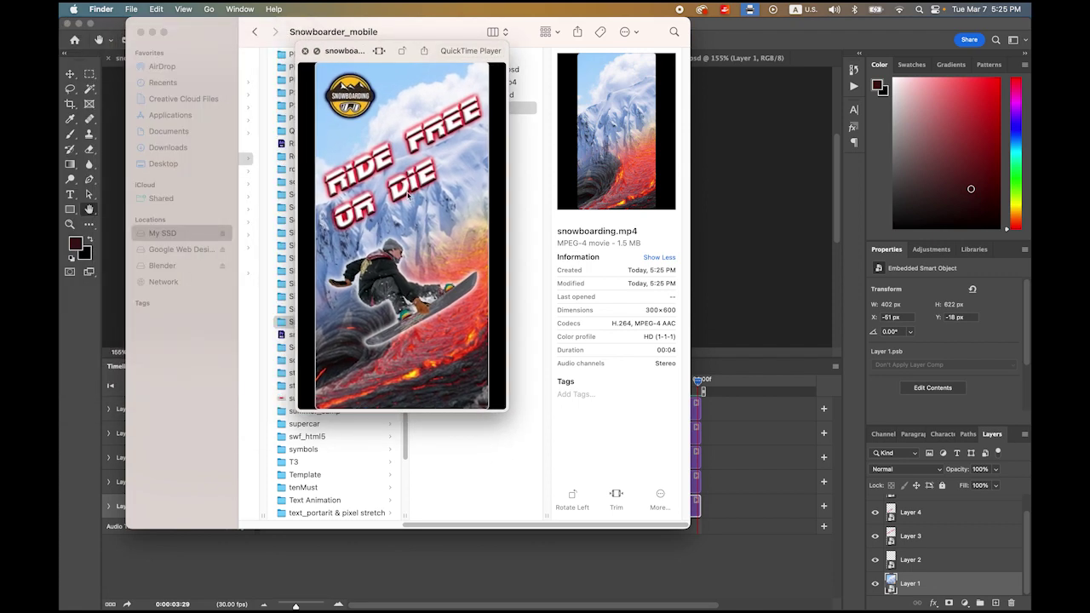
left_click(332, 399)
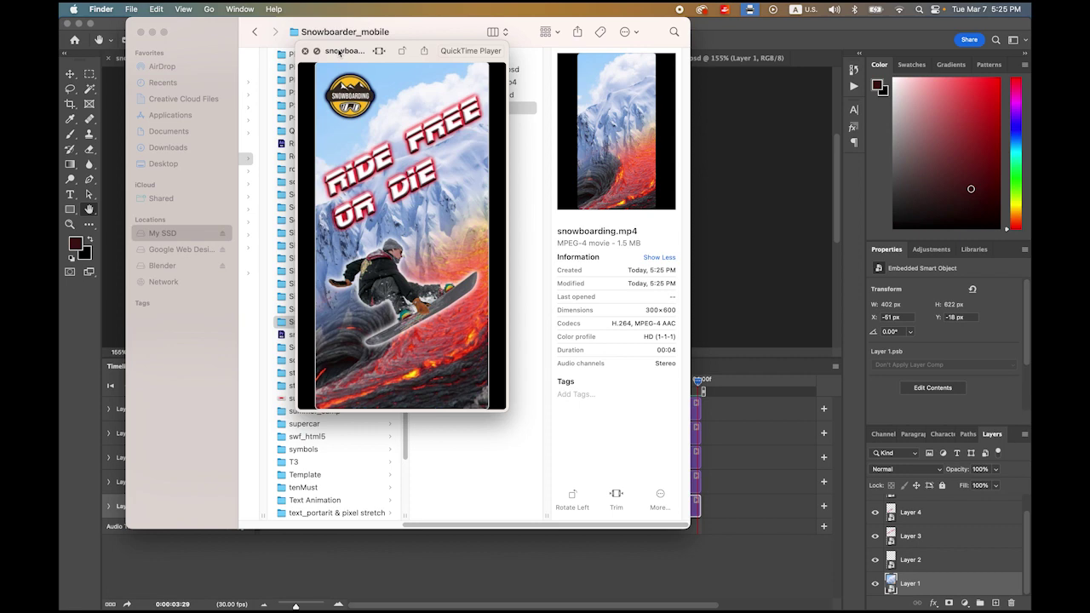
left_click_drag(340, 51, 334, 28)
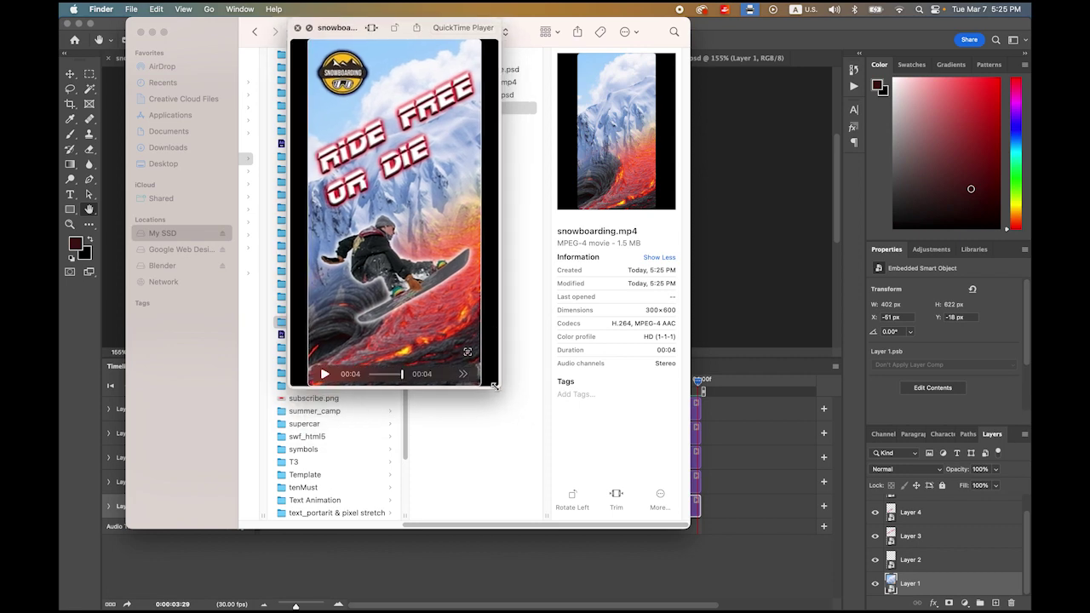
left_click_drag(494, 386, 769, 608)
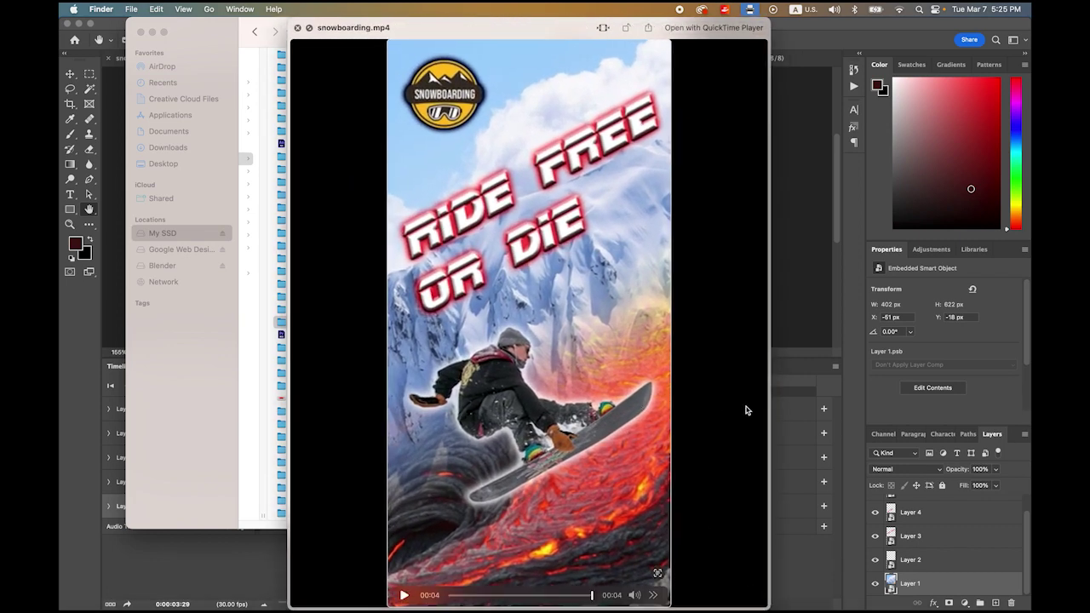